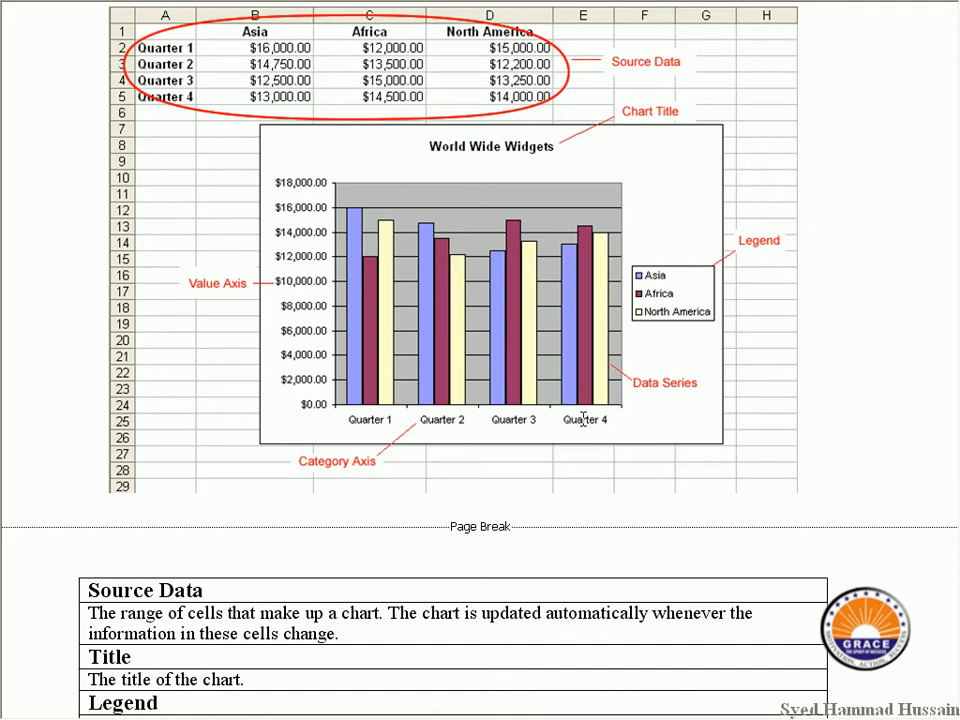
pyautogui.scroll(-5, 581, 407)
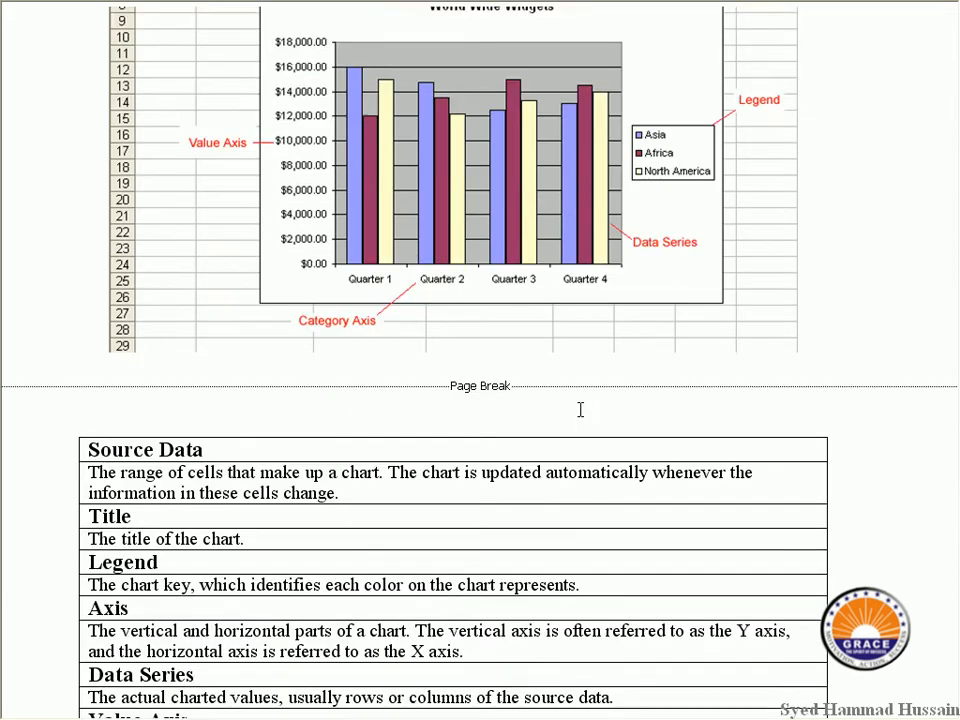
pyautogui.scroll(5, 581, 399)
pyautogui.scroll(3, 580, 401)
pyautogui.scroll(-8, 575, 390)
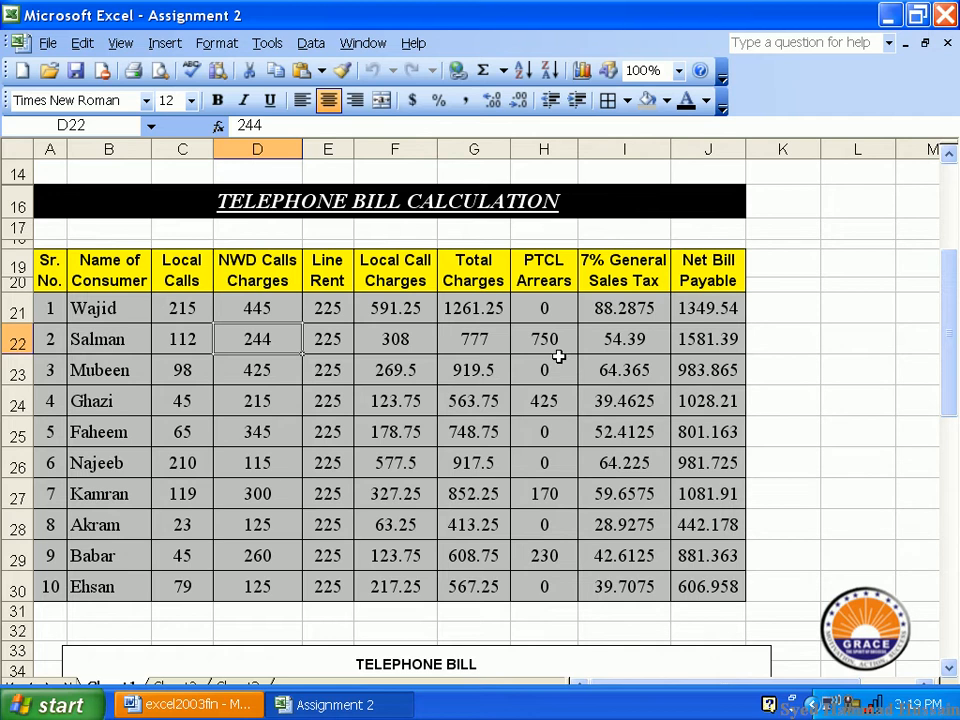
# - Delete the existing TELEPHONE BILL column chart below the telephone bill table
pyautogui.scroll(1, 558, 356)
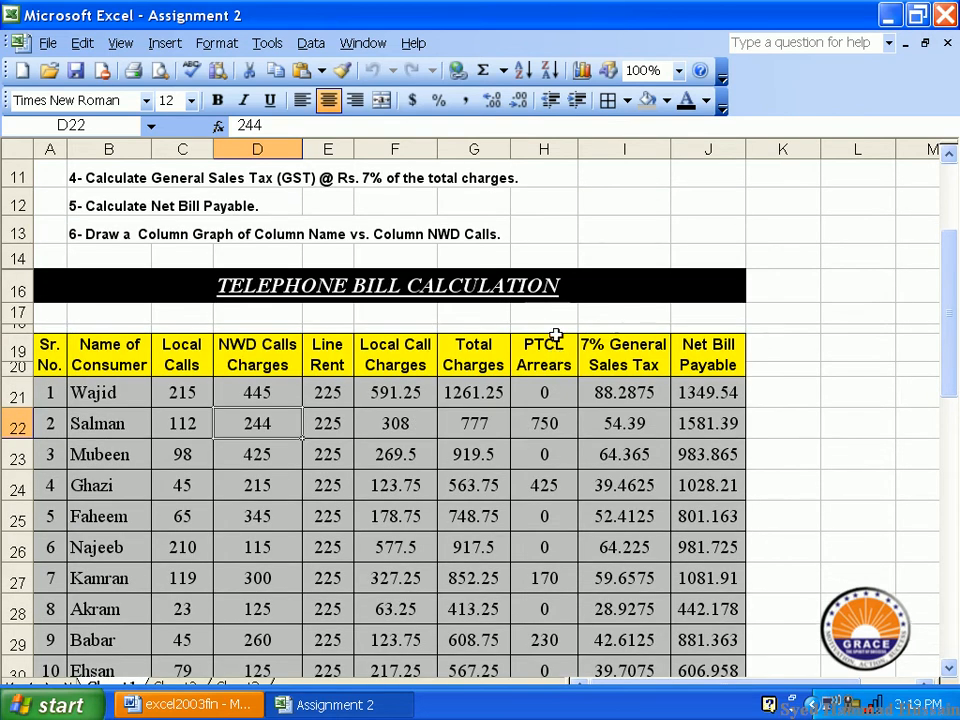
pyautogui.scroll(-5, 556, 354)
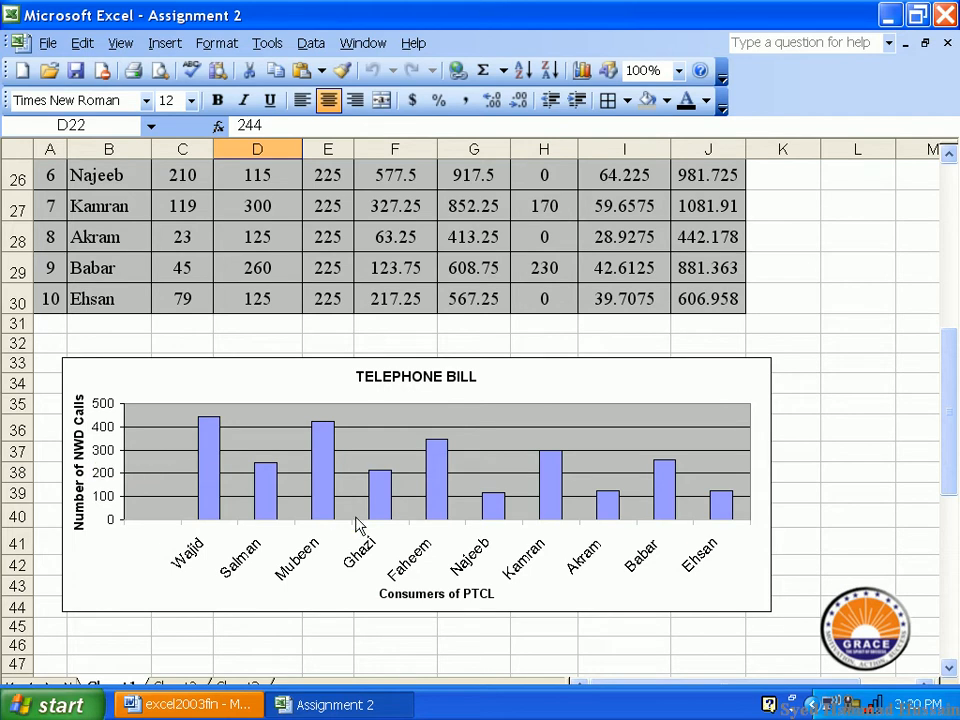
pyautogui.click(449, 387)
pyautogui.click(515, 389)
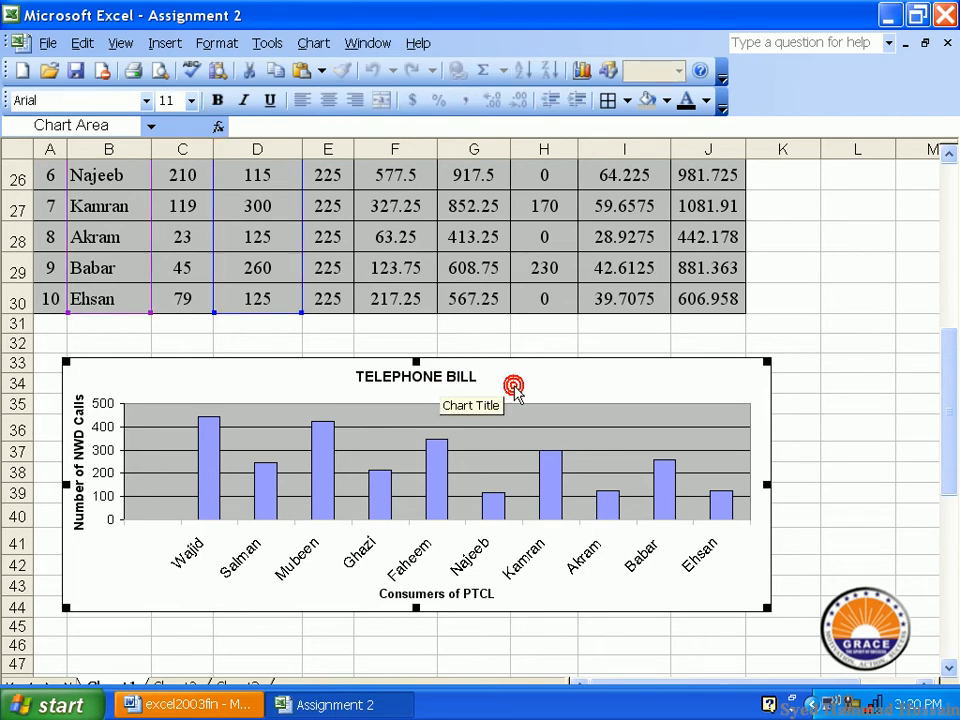
pyautogui.press('Delete')
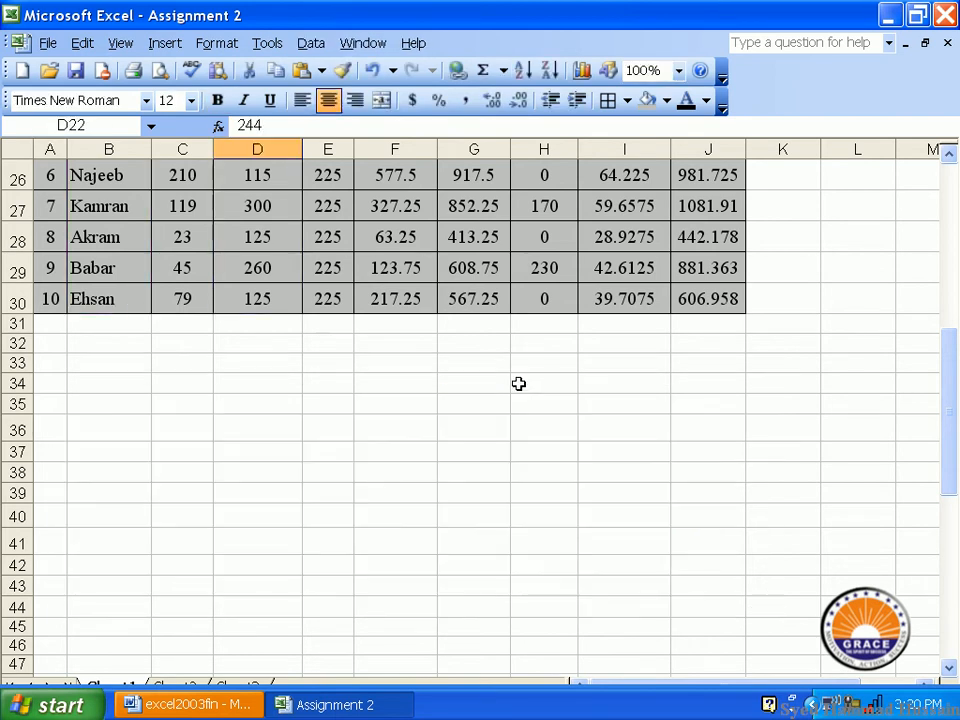
# - Start a new chart from the consumer names in B21:B30 and the NWD calls charges in D21:D30
pyautogui.scroll(3, 365, 384)
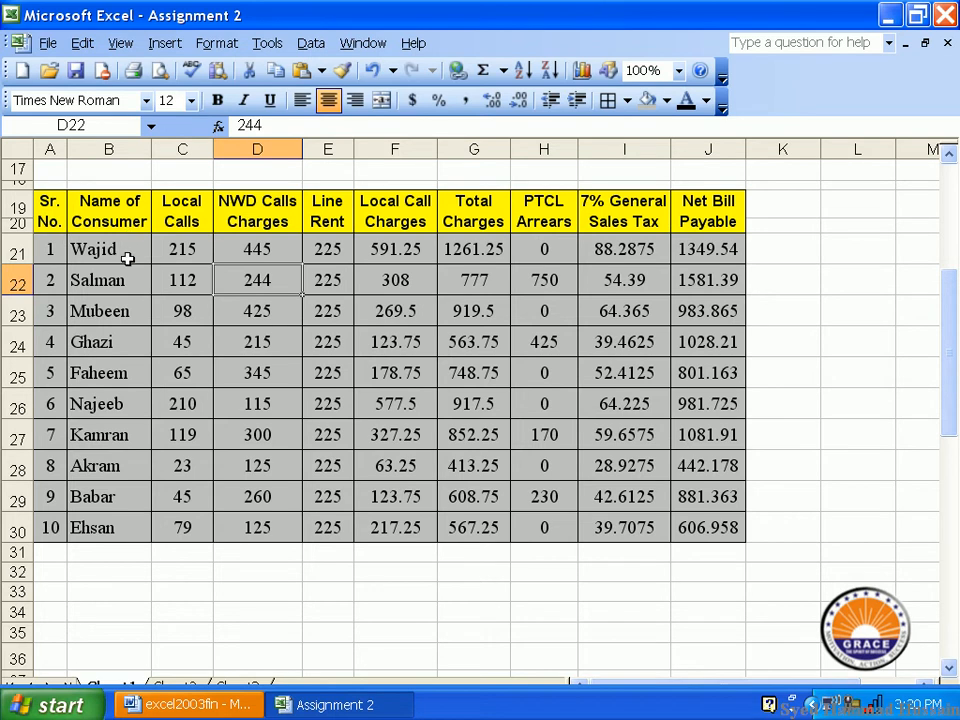
pyautogui.moveTo(128, 251); pyautogui.dragTo(122, 514)
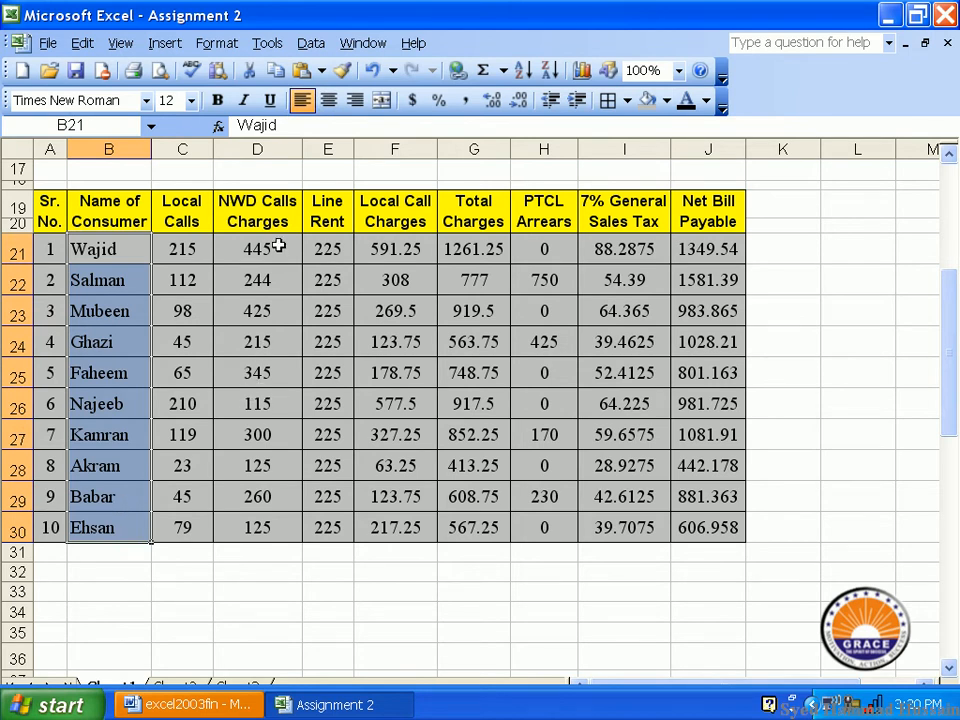
pyautogui.moveTo(277, 251); pyautogui.dragTo(284, 518)
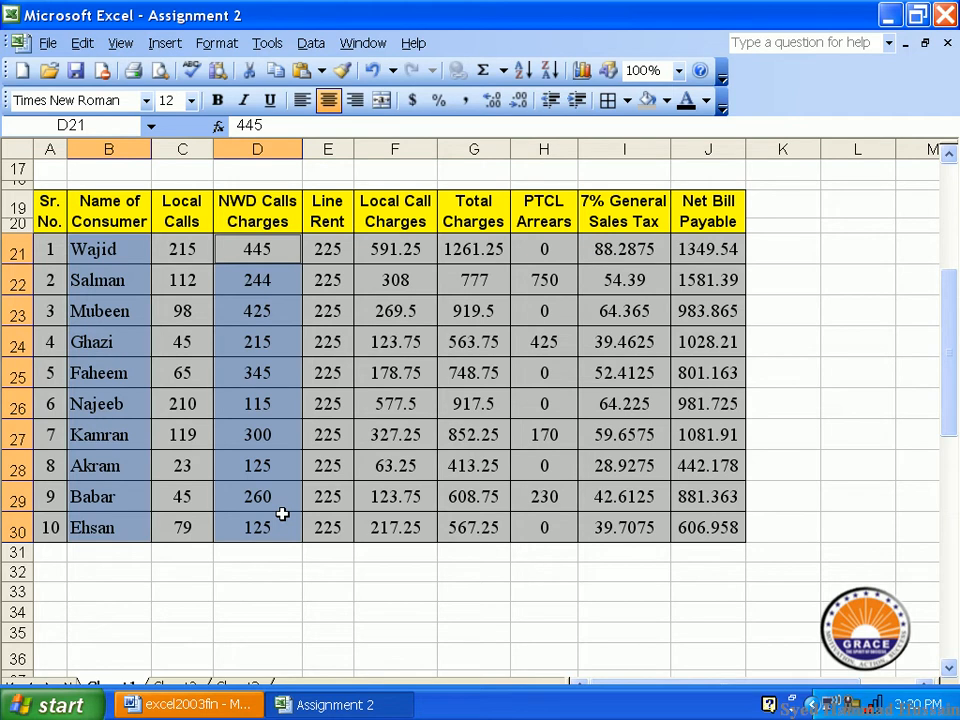
pyautogui.click(163, 42)
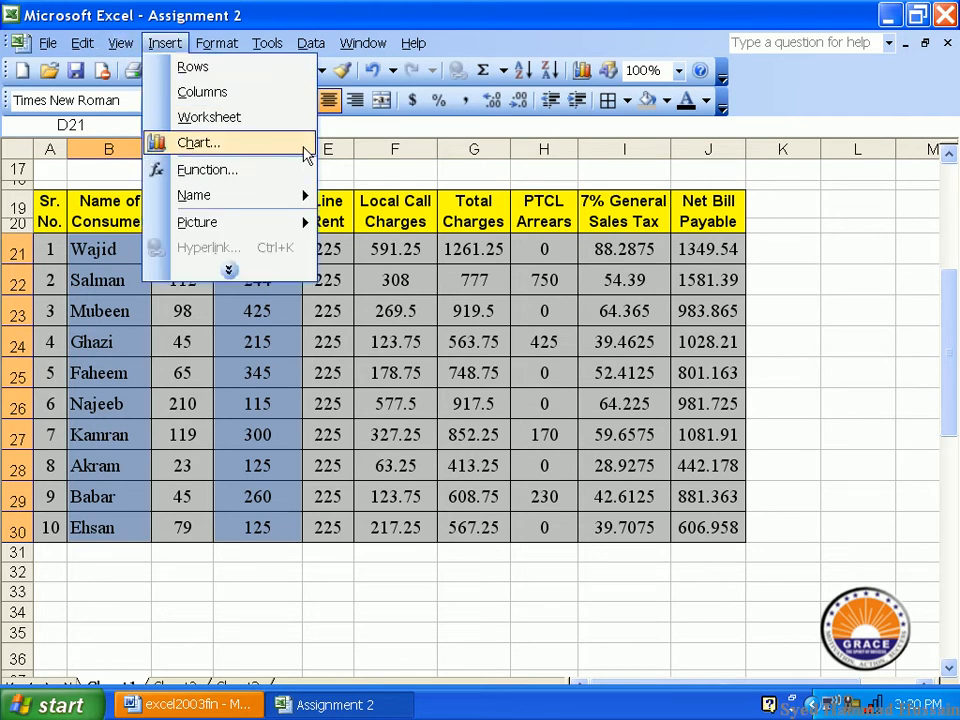
pyautogui.click(482, 30)
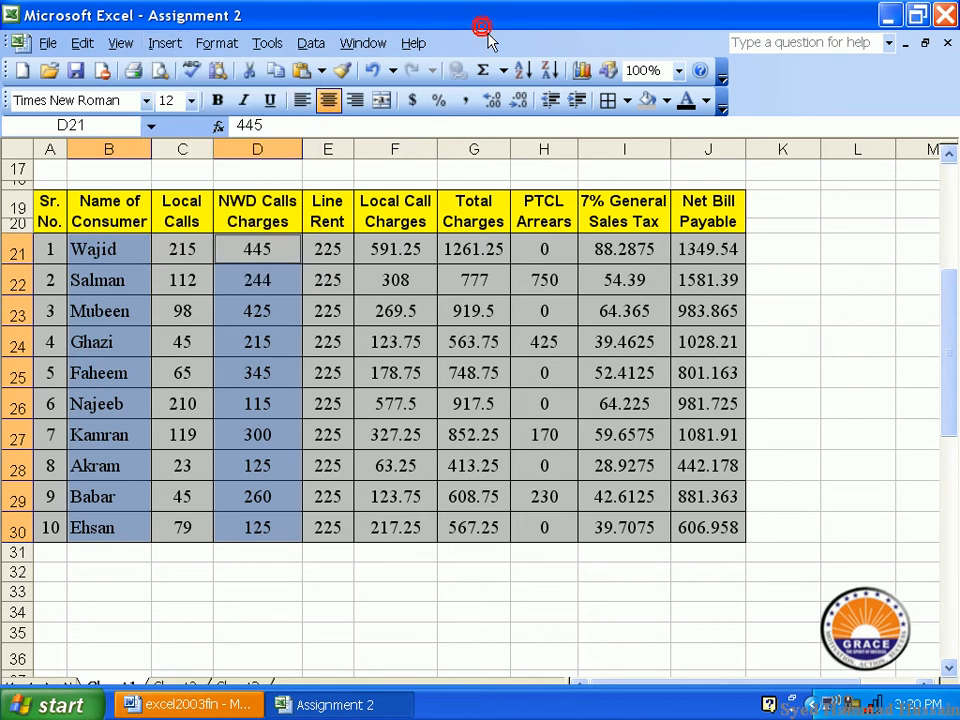
pyautogui.click(583, 80)
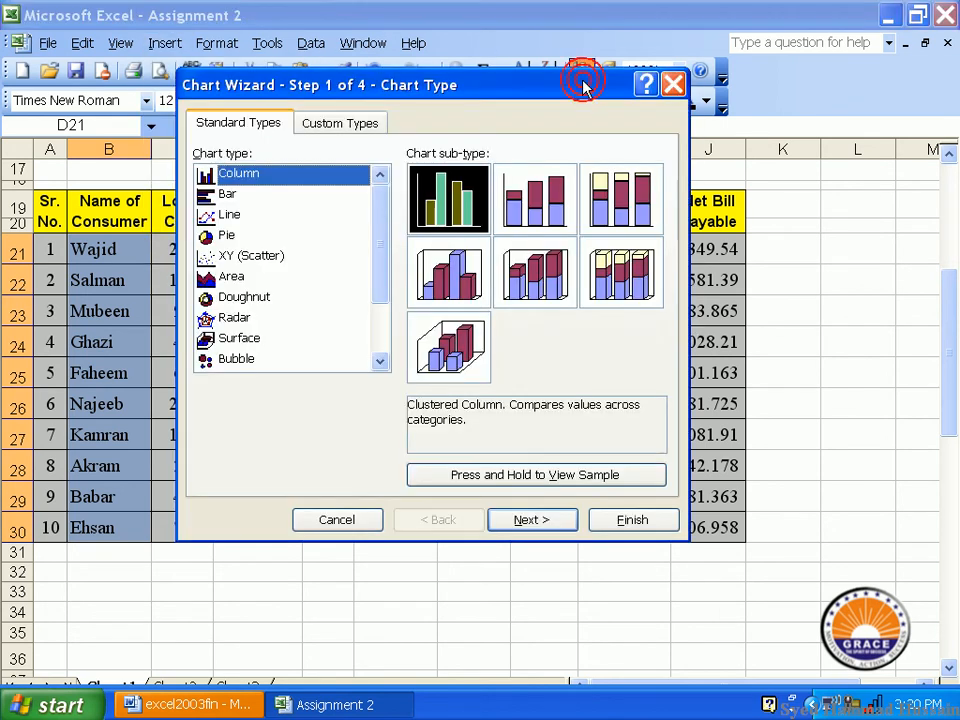
# - Look through the Bar, Line and Pie chart types, then choose Clustered Column and preview a sample of it
pyautogui.moveTo(596, 90); pyautogui.dragTo(587, 131)
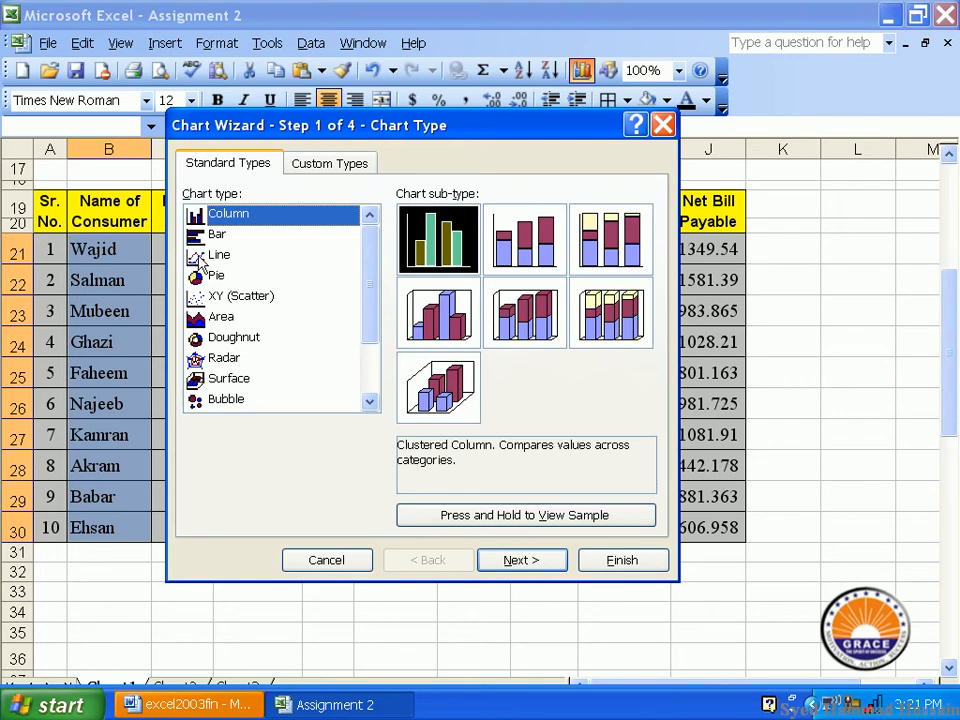
pyautogui.click(217, 238)
pyautogui.click(224, 258)
pyautogui.click(226, 275)
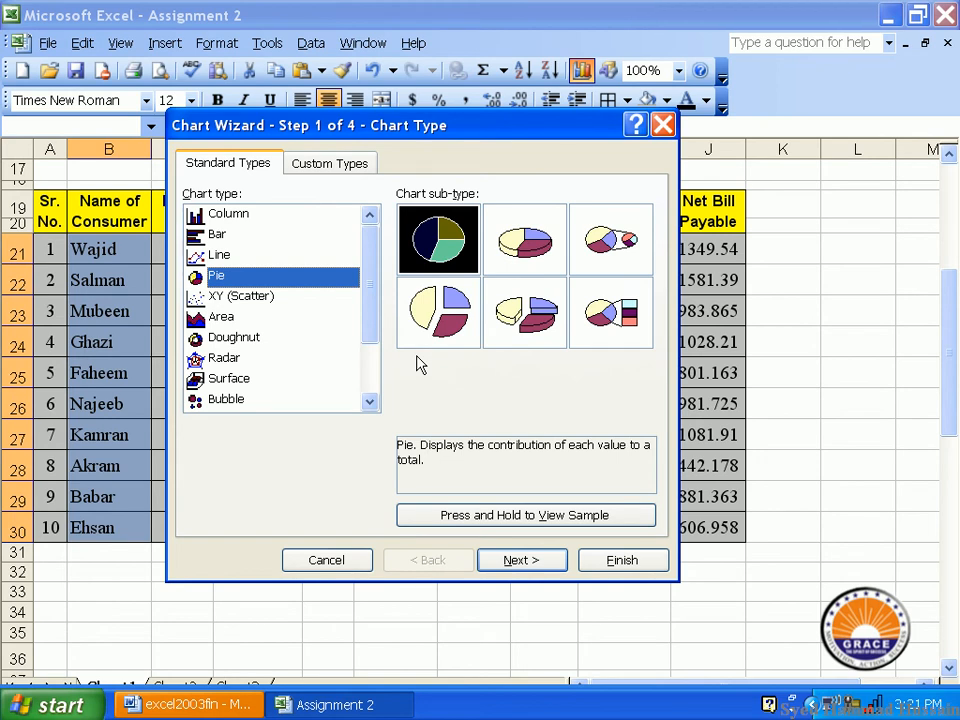
pyautogui.click(235, 222)
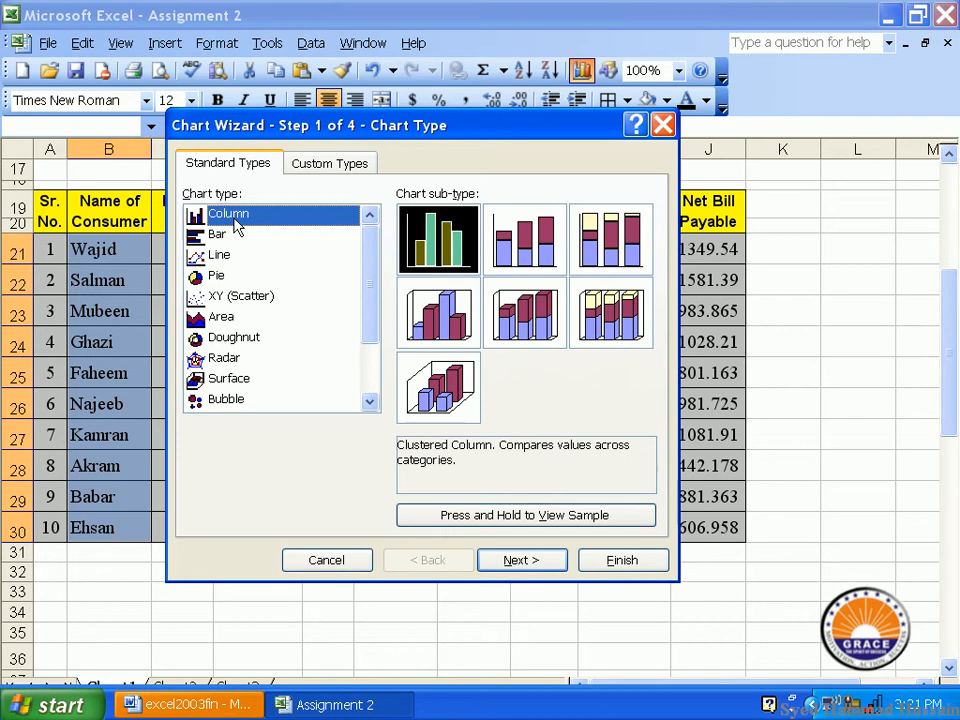
pyautogui.click(541, 515)
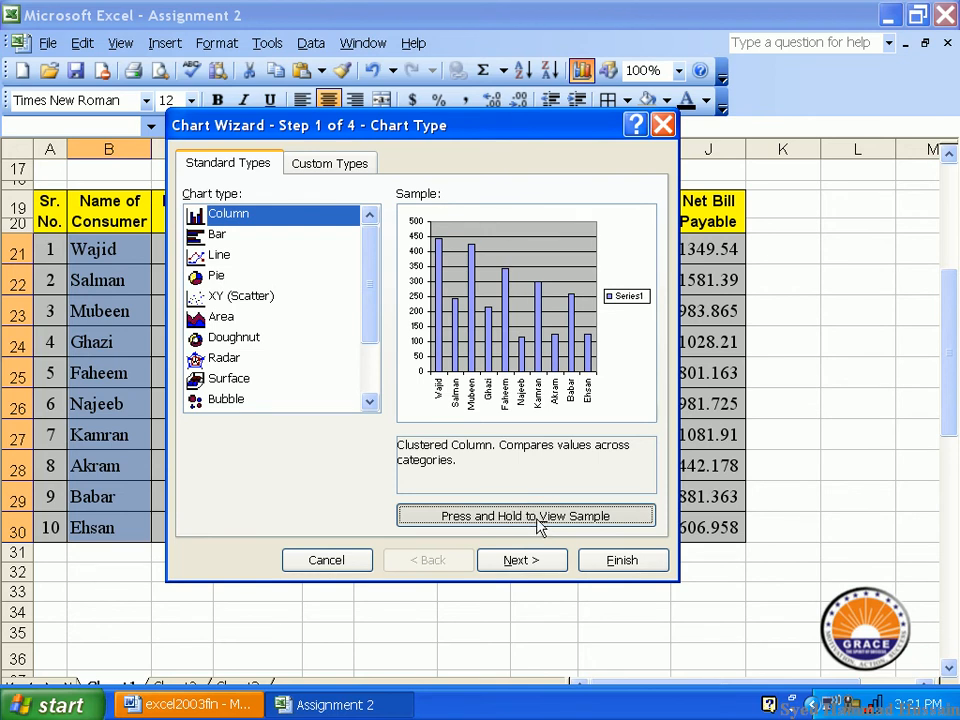
pyautogui.moveTo(541, 527); pyautogui.dragTo(531, 516)
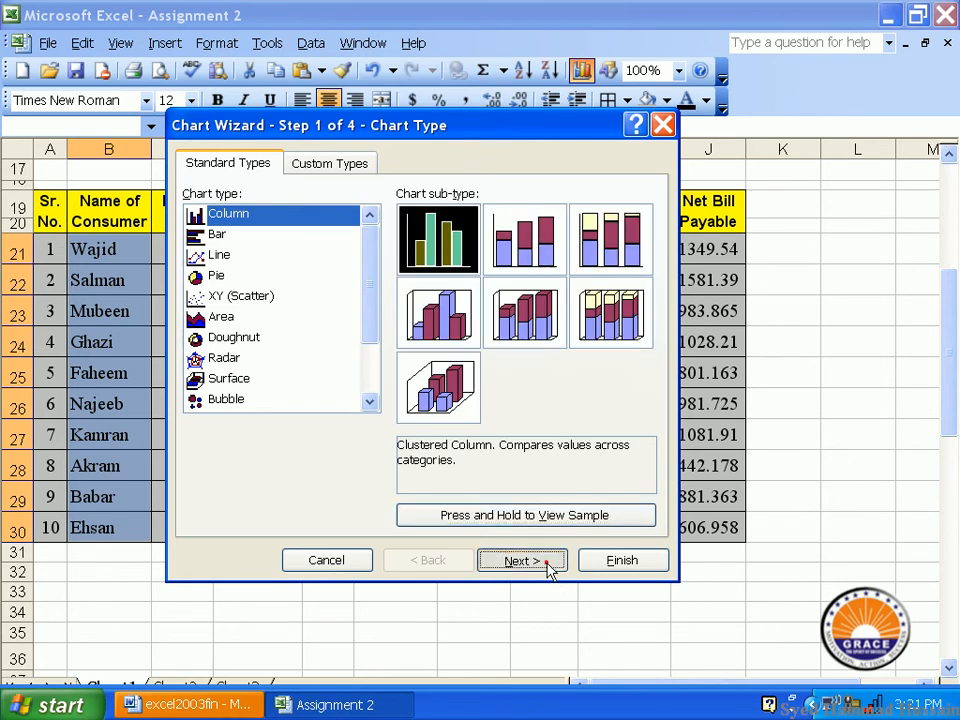
pyautogui.click(546, 563)
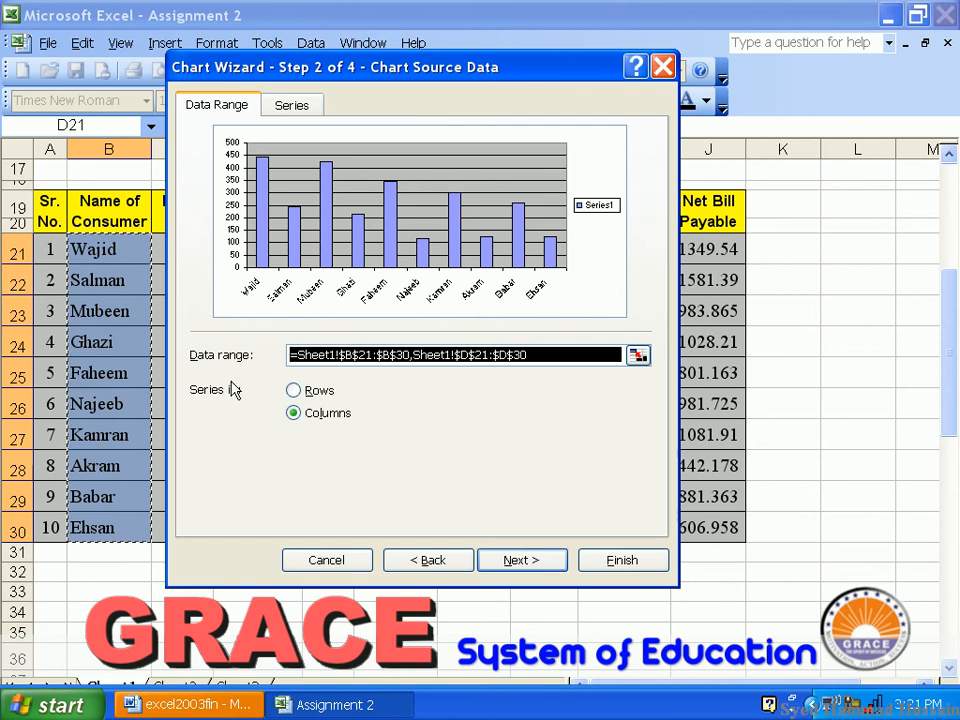
# - Accept the chart's source data range with the series in columns and continue to the chart options
pyautogui.moveTo(472, 66); pyautogui.dragTo(741, 63)
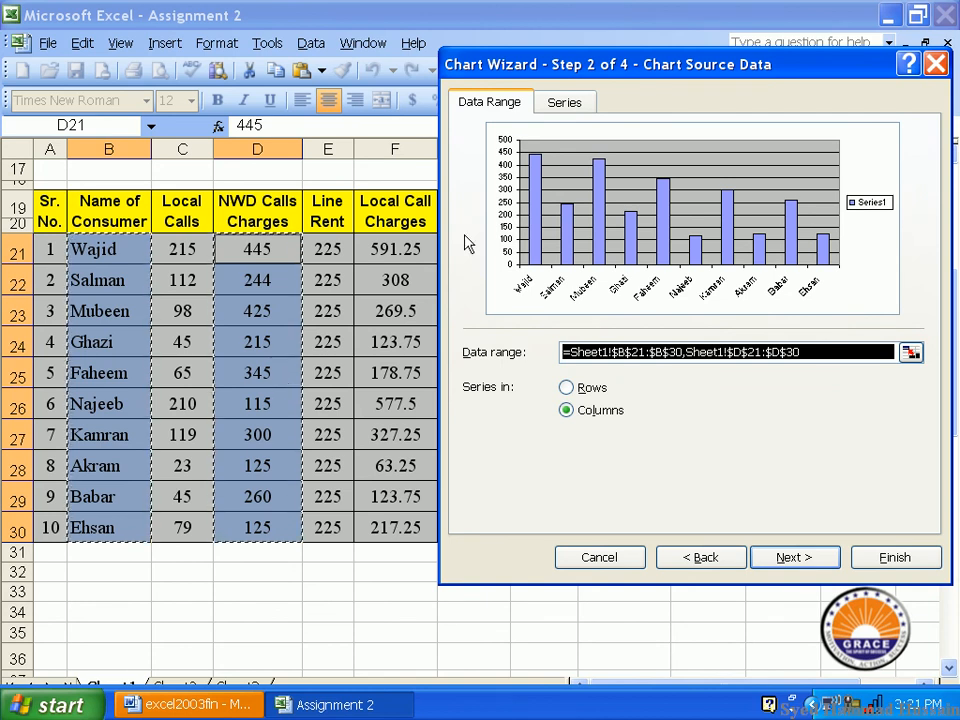
pyautogui.moveTo(676, 83); pyautogui.dragTo(508, 78)
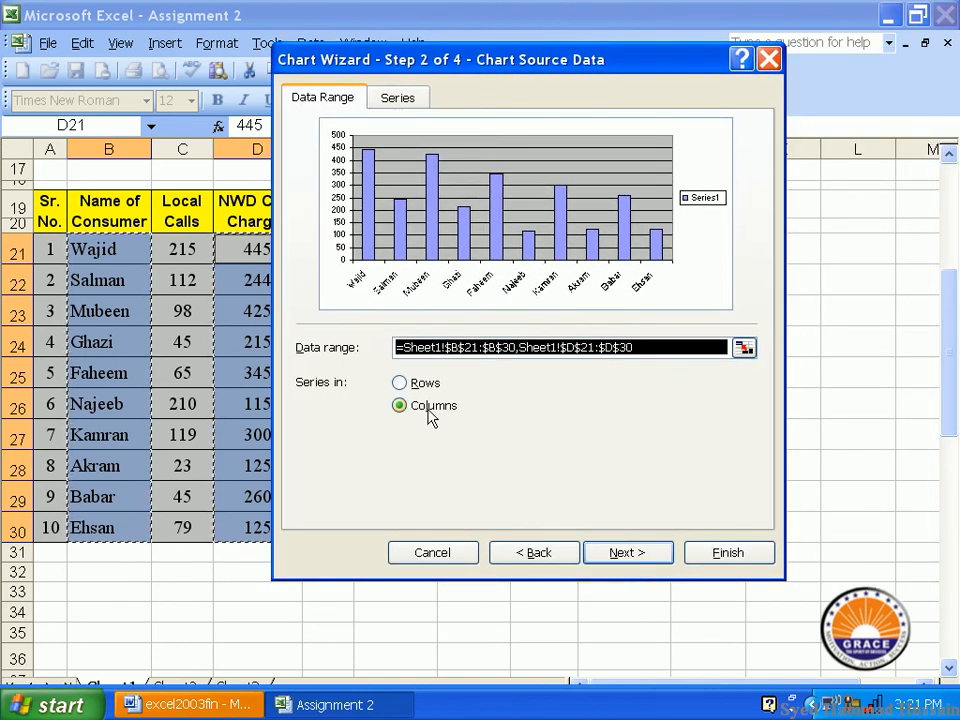
pyautogui.click(621, 556)
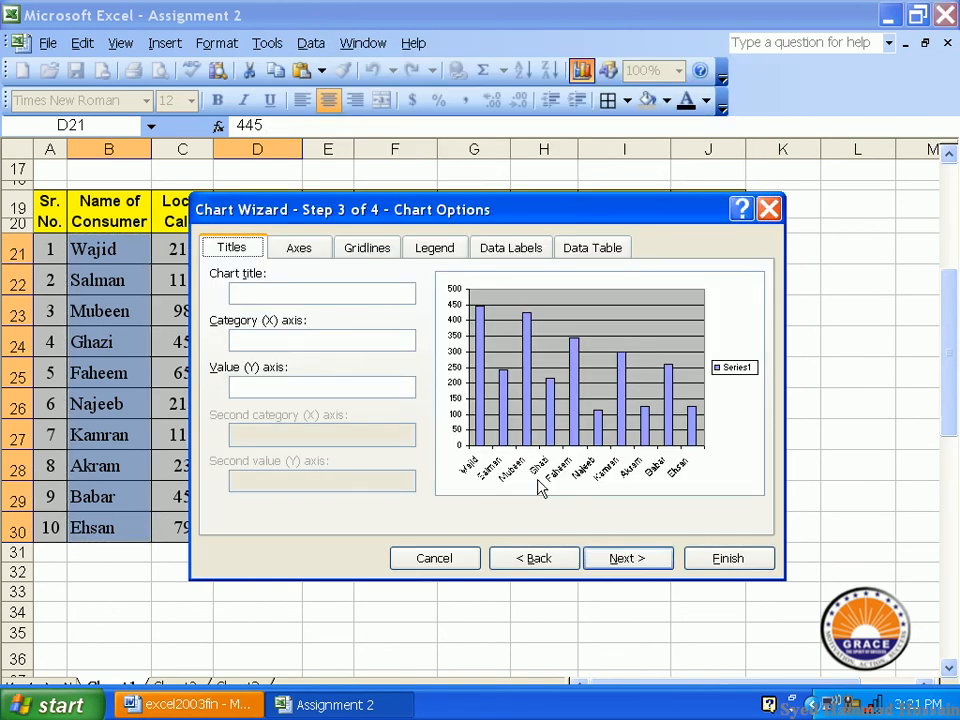
# - Set the chart title to TELEPHONE BILL
pyautogui.click(384, 296)
pyautogui.write('tEL')
pyautogui.press('BackSpace')
pyautogui.press('BackSpace')
pyautogui.press('BackSpace')
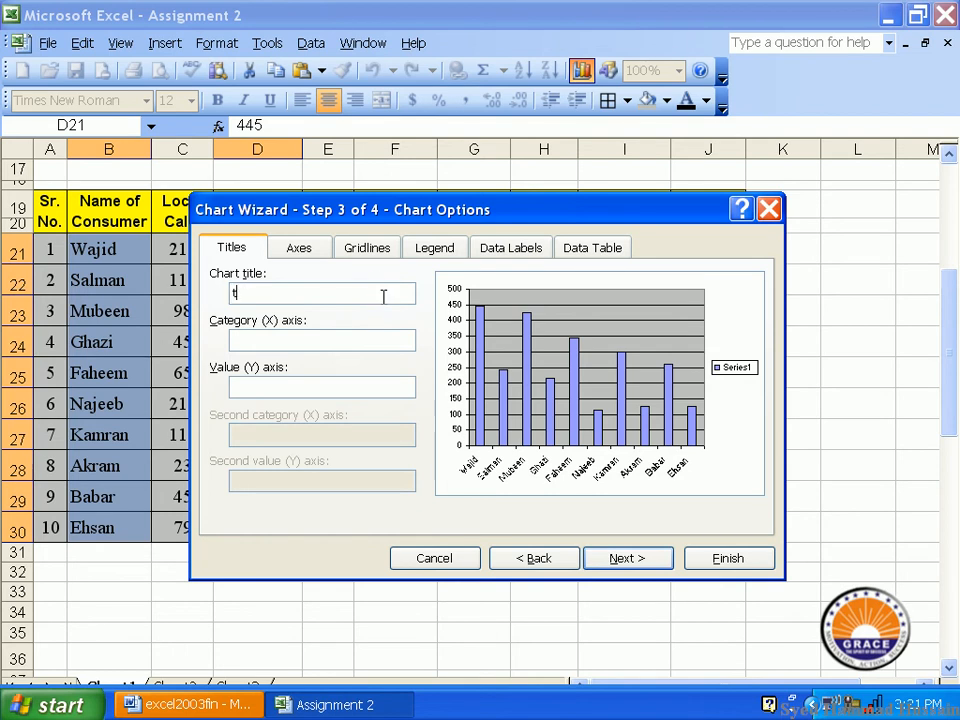
pyautogui.write('TELEPHONE BILL')
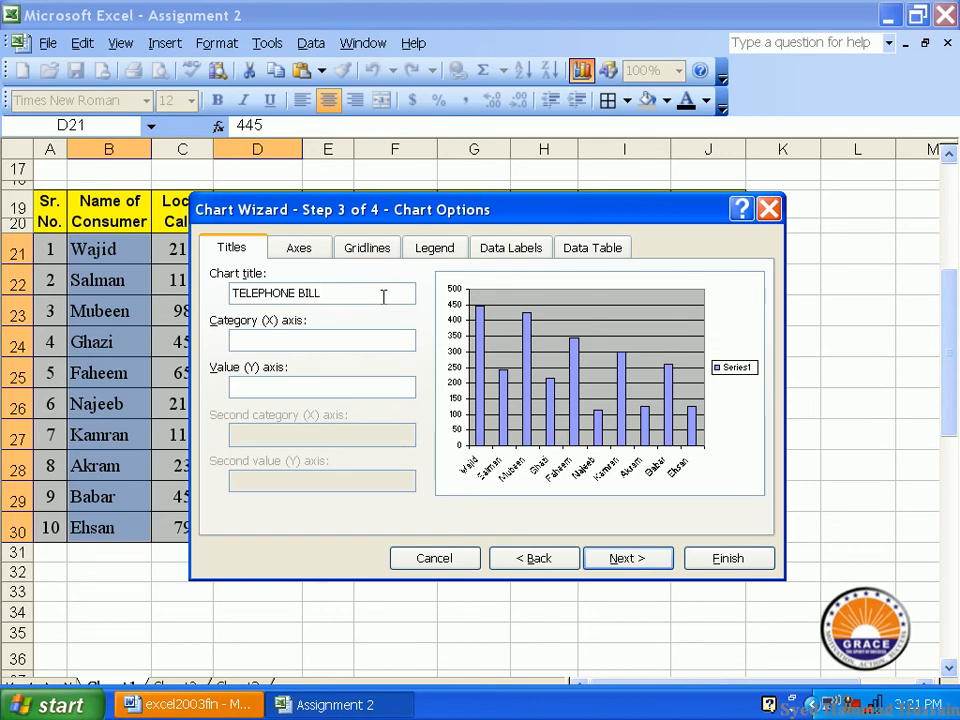
pyautogui.press('Tab')
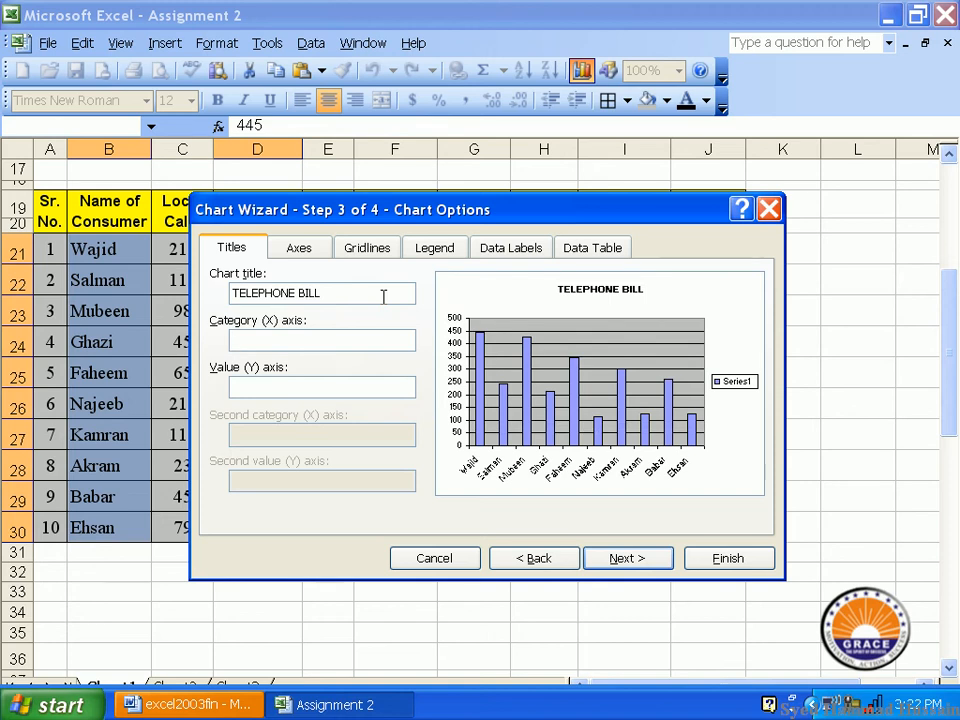
# - Title the category (X) axis "Customers of PTCL" and the value (Y) axis "NWD calls"
pyautogui.write('Customers of PT')
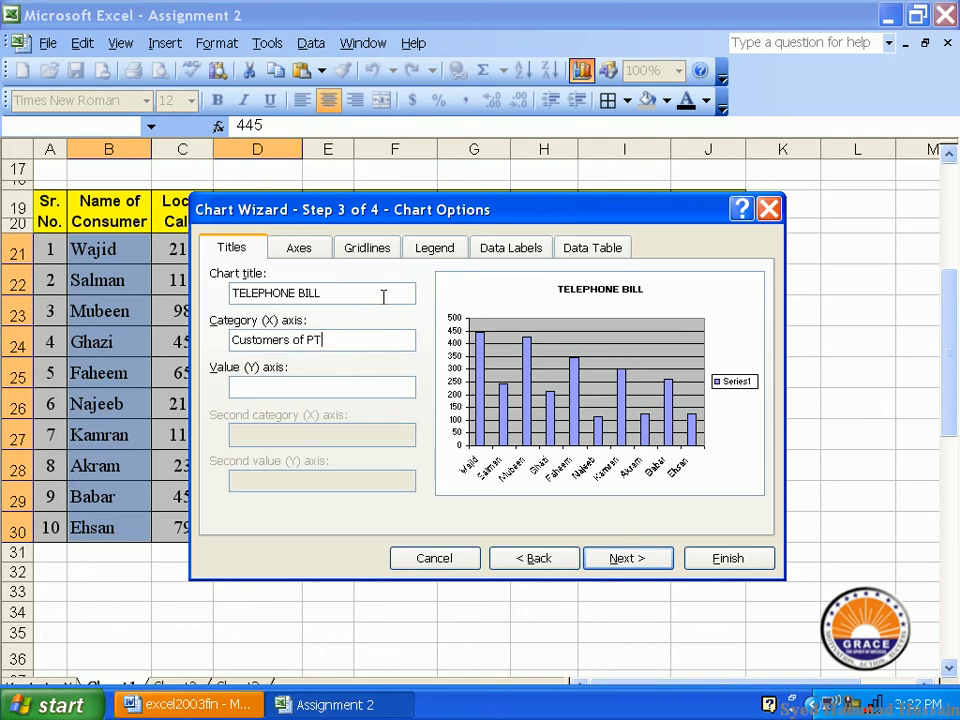
pyautogui.write('CL')
pyautogui.press('Tab')
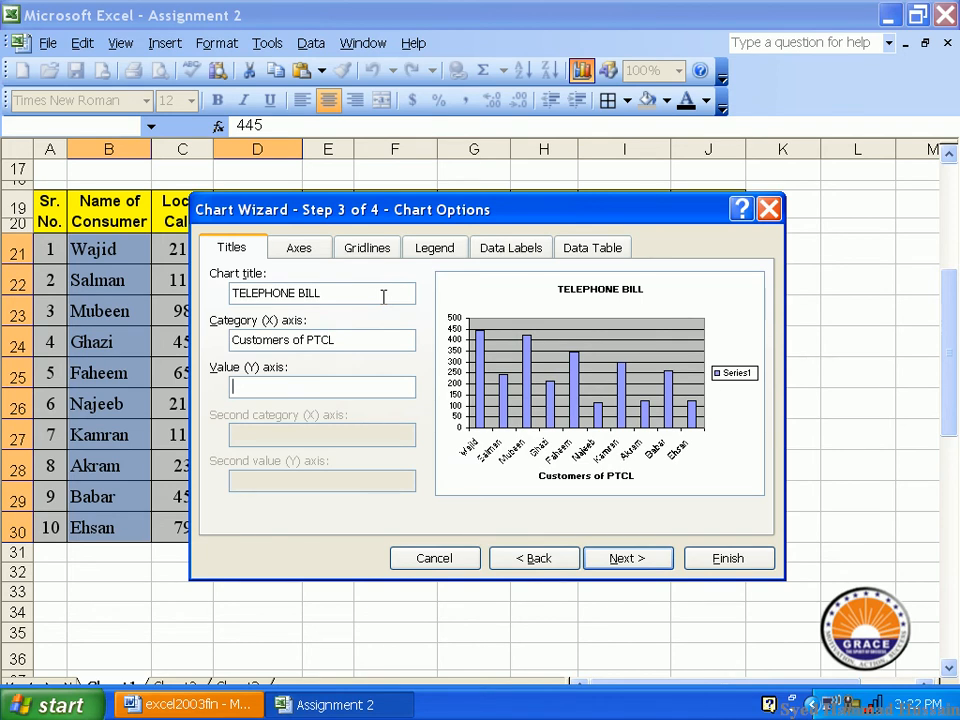
pyautogui.write('calls')
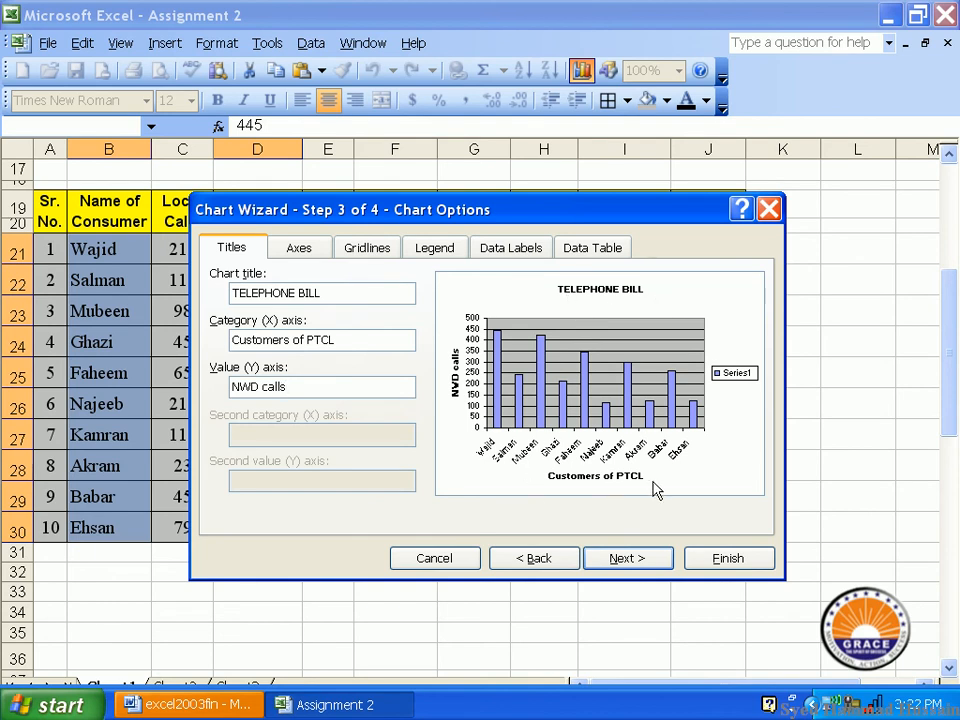
# - Place the chart as an object in Sheet1 and finish creating it
pyautogui.click(644, 567)
pyautogui.moveTo(585, 380); pyautogui.dragTo(561, 325)
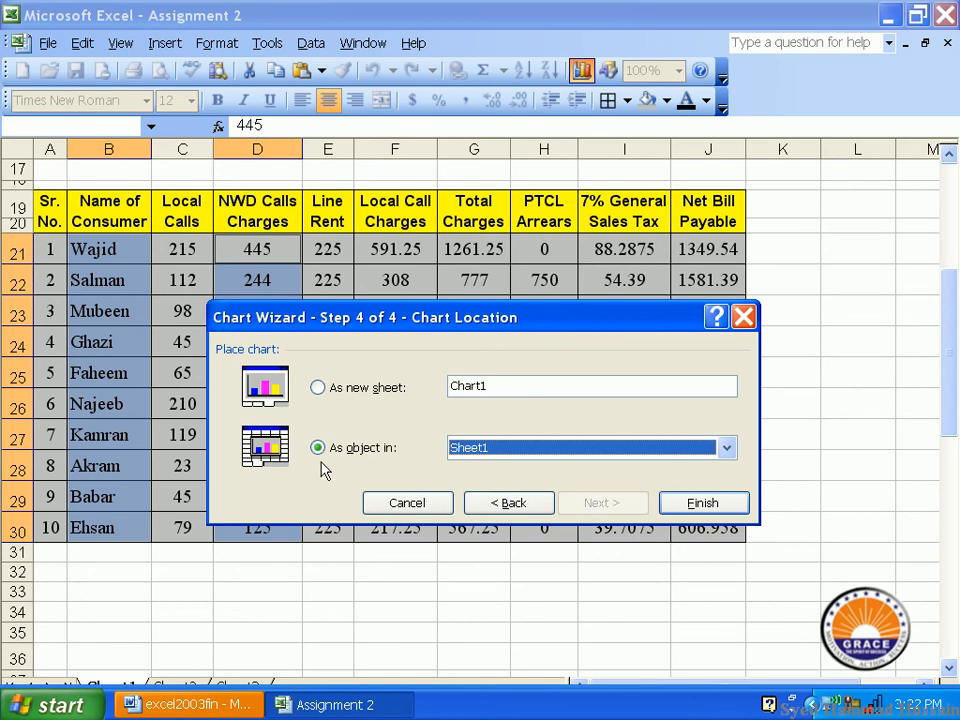
pyautogui.click(703, 503)
# - Move the chart below the table and enlarge it to span about columns B to L and rows 32 to 47
pyautogui.scroll(-2, 441, 493)
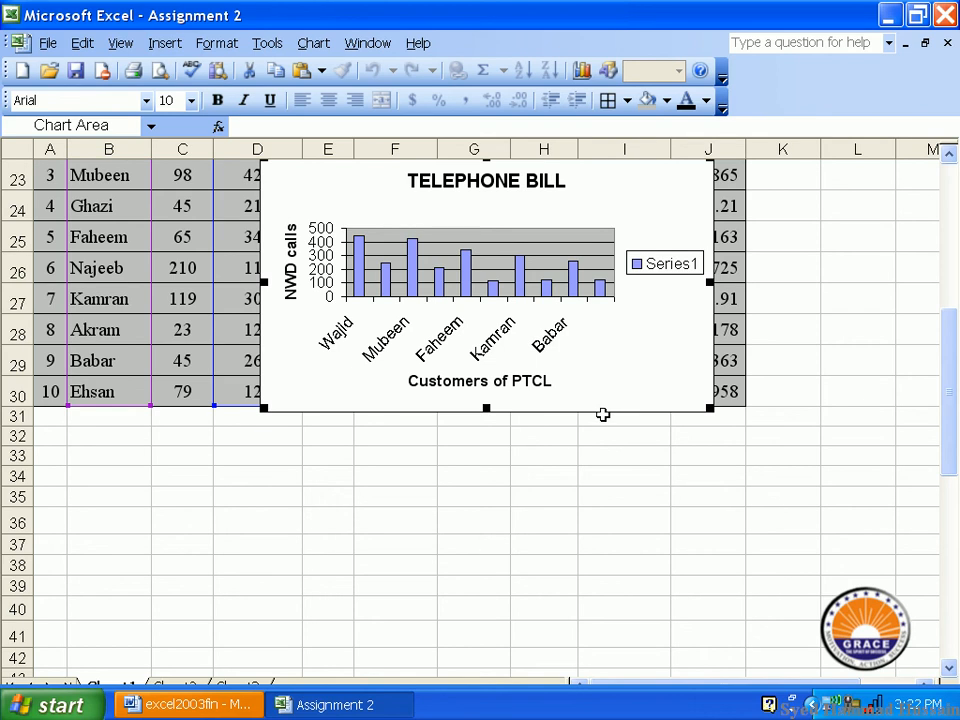
pyautogui.moveTo(600, 409); pyautogui.dragTo(422, 415)
pyautogui.scroll(1, 527, 366)
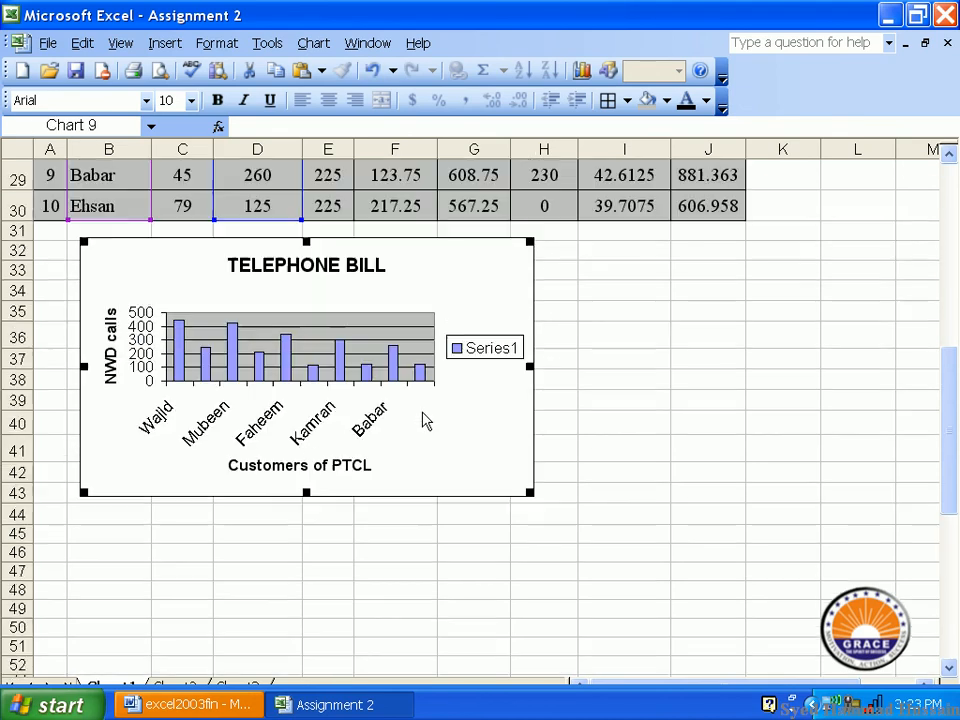
pyautogui.moveTo(530, 366); pyautogui.dragTo(869, 421)
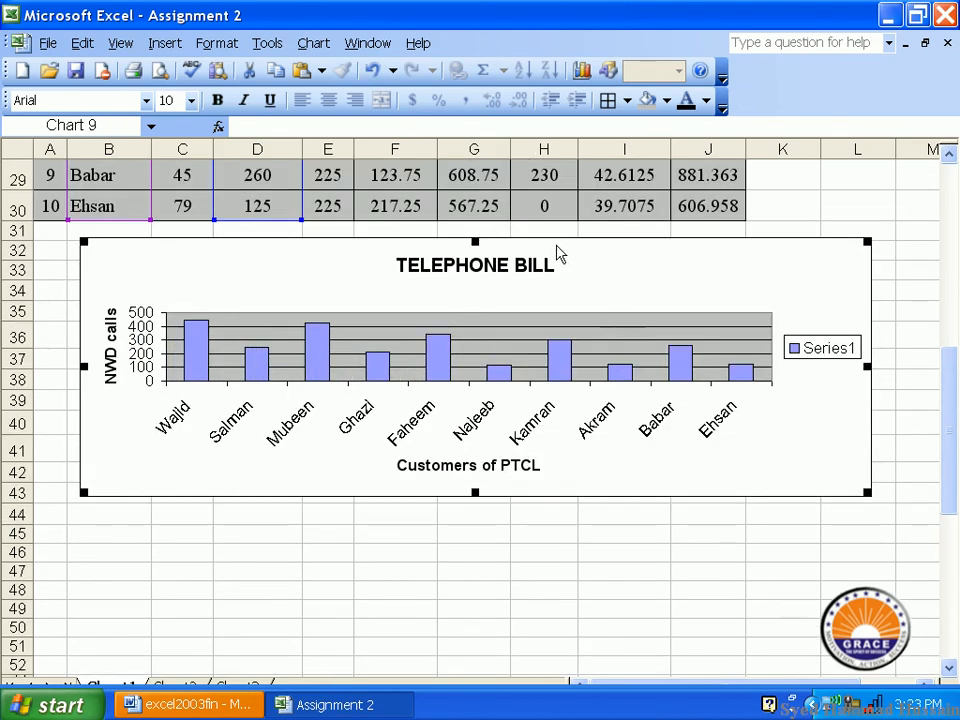
pyautogui.moveTo(560, 241); pyautogui.dragTo(545, 255)
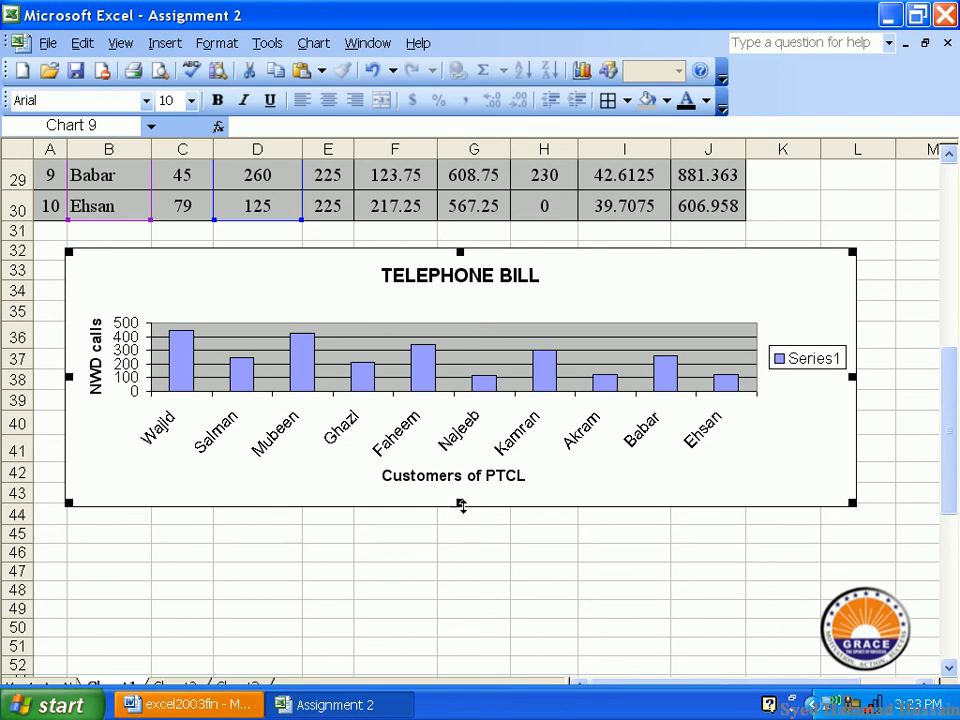
pyautogui.moveTo(460, 504); pyautogui.dragTo(460, 576)
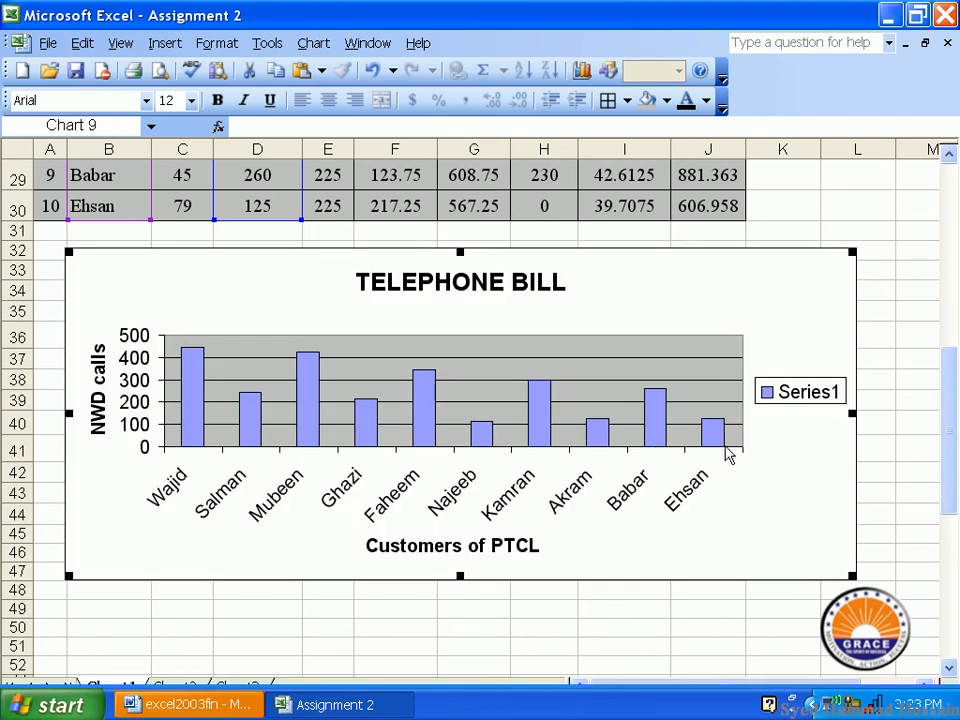
# - Delete the Series1 legend from the TELEPHONE BILL chart
pyautogui.click(792, 403)
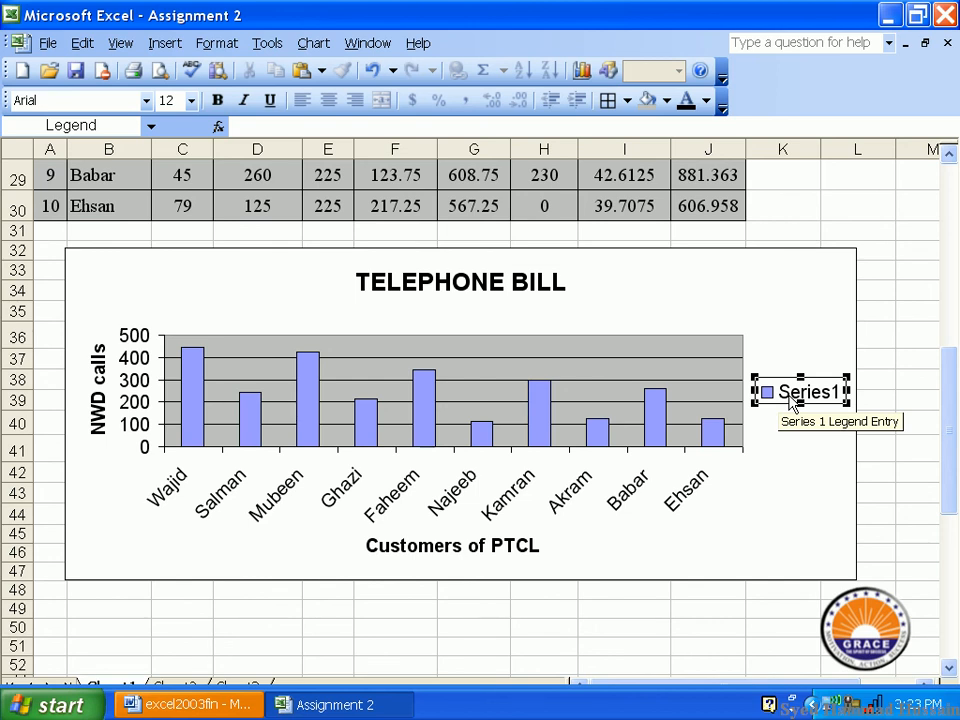
pyautogui.press('Delete')
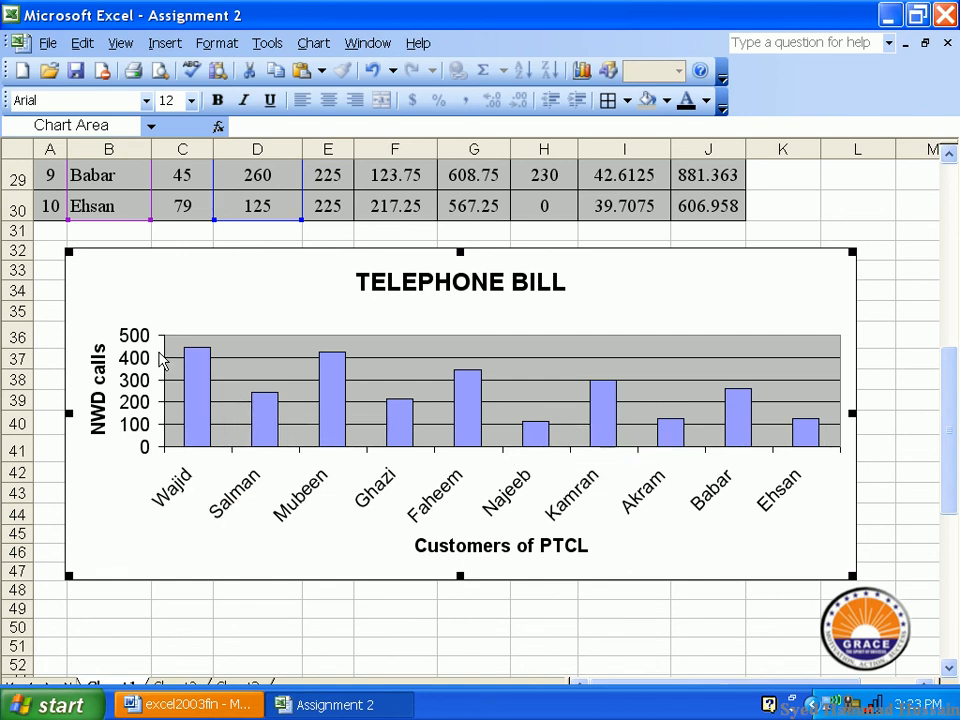
# - Change the first consumer's NWD Calls Charges in D21 to 234 and check the matching column in the chart
pyautogui.moveTo(188, 360)
pyautogui.scroll(2, 505, 440)
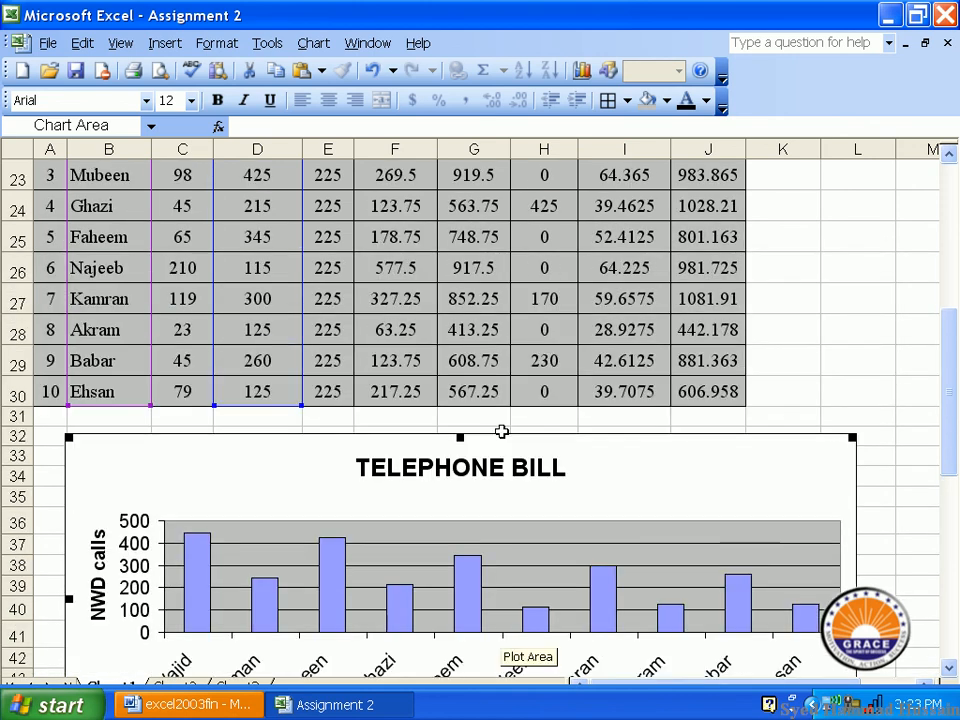
pyautogui.scroll(-1, 501, 435)
pyautogui.scroll(1, 501, 435)
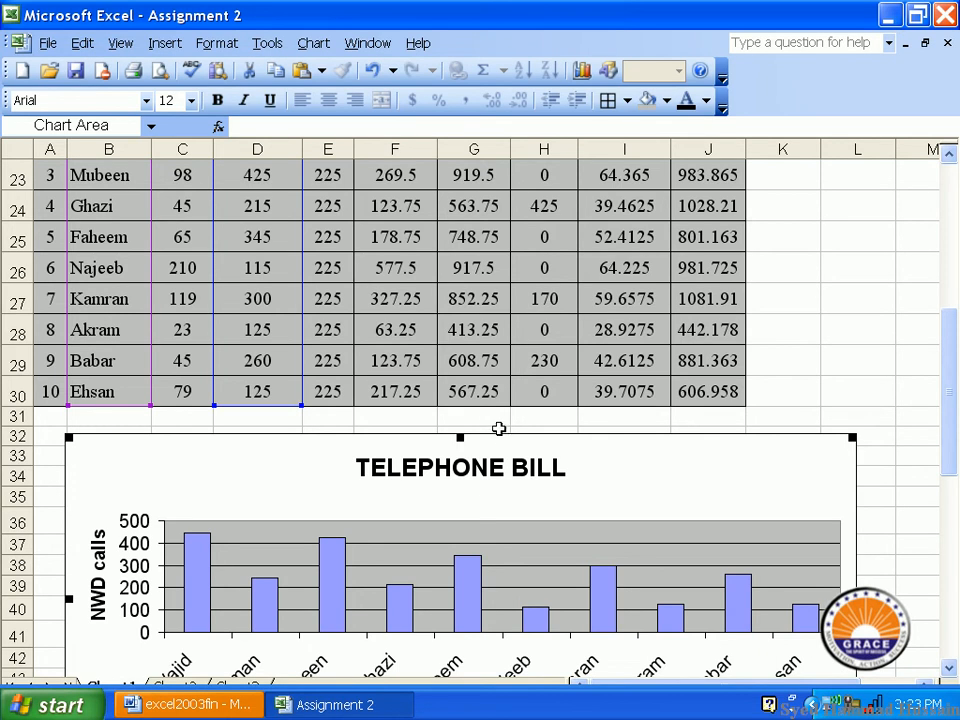
pyautogui.scroll(1, 495, 428)
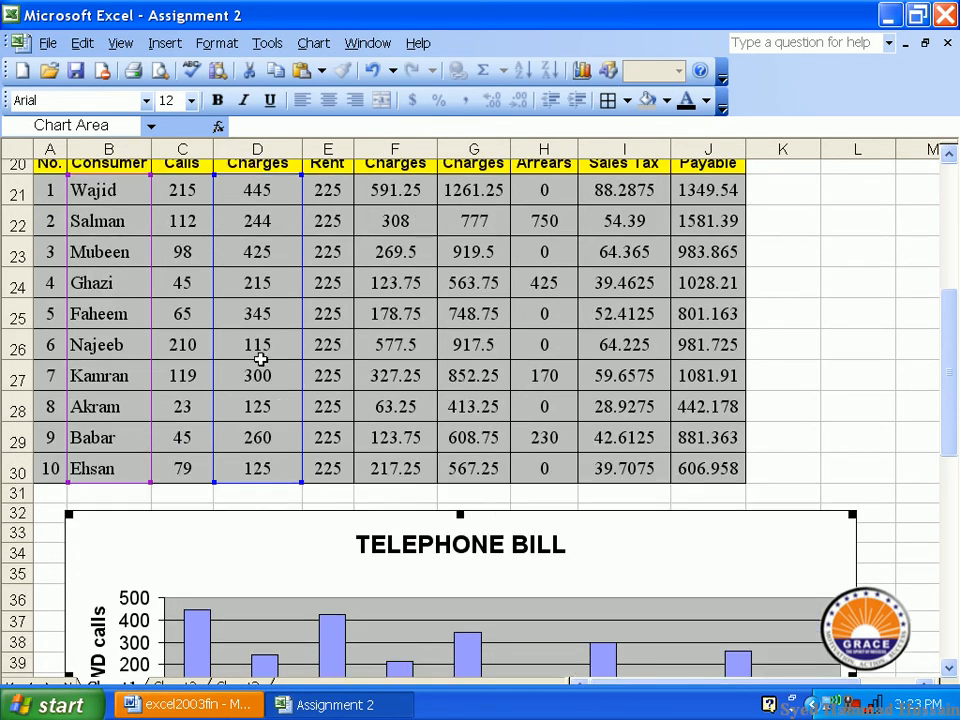
pyautogui.click(291, 197)
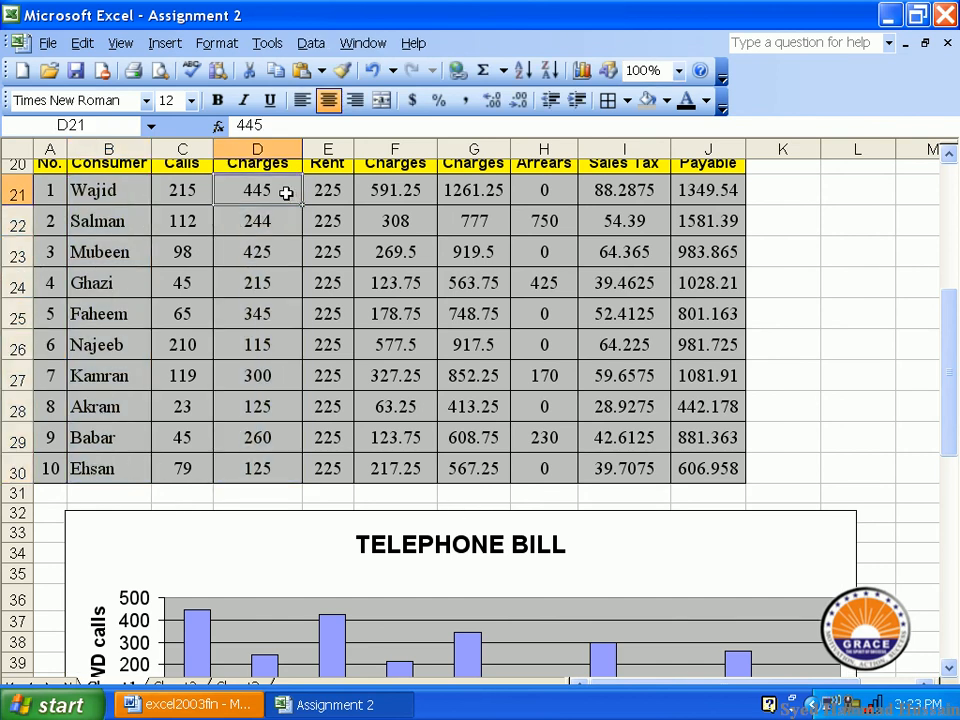
pyautogui.write('234')
pyautogui.scroll(-1, 305, 233)
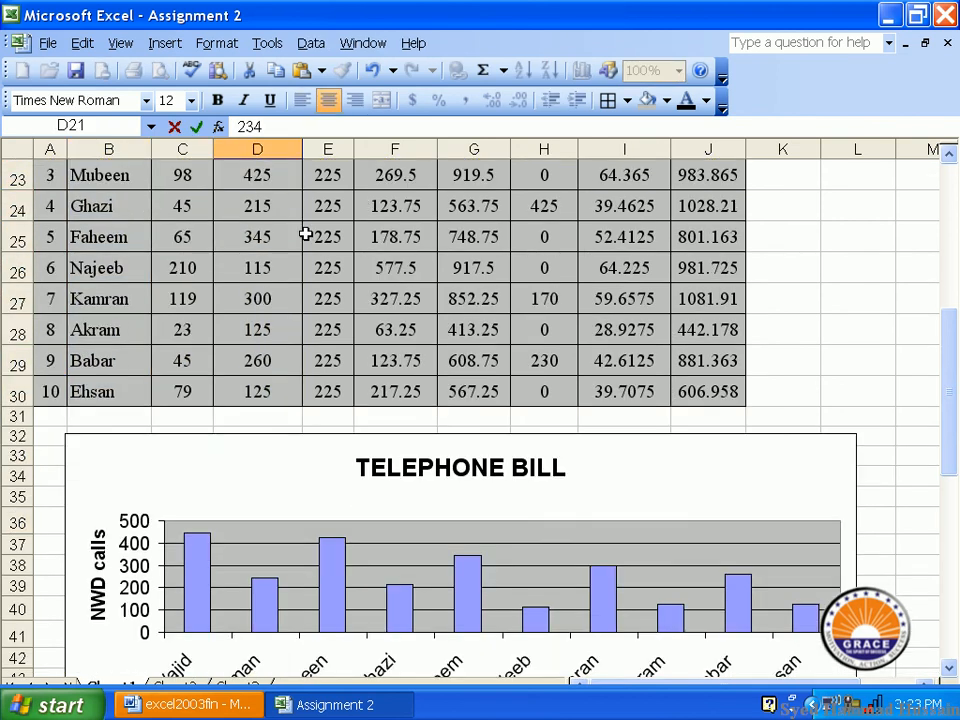
pyautogui.press('Return')
pyautogui.scroll(-2, 279, 381)
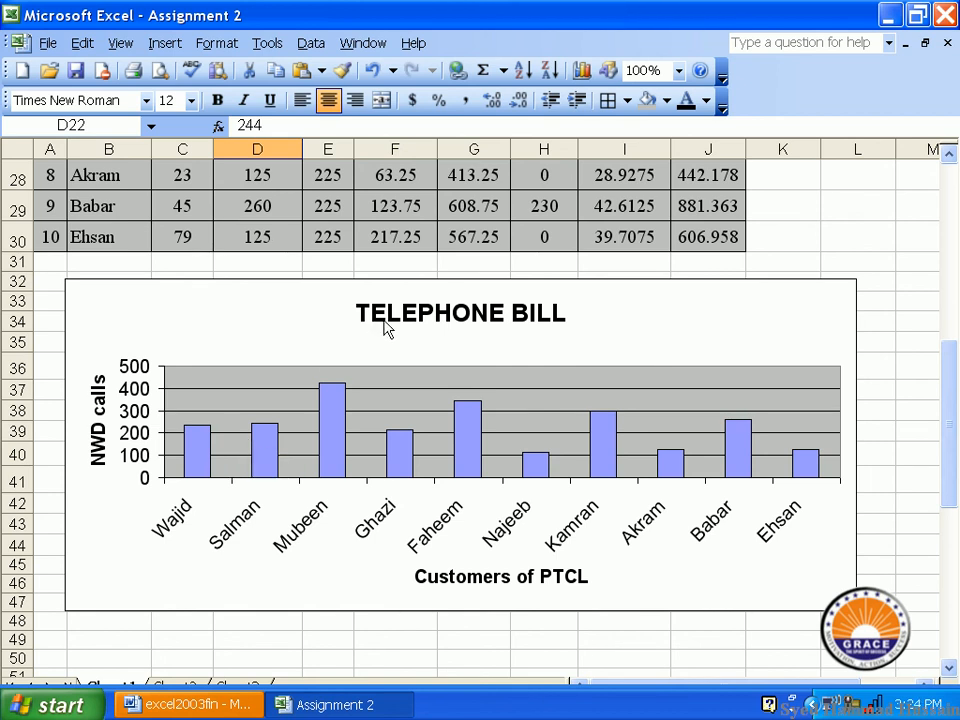
# - Fill the chart area with lime green and the plot area with yellow
pyautogui.click(670, 340)
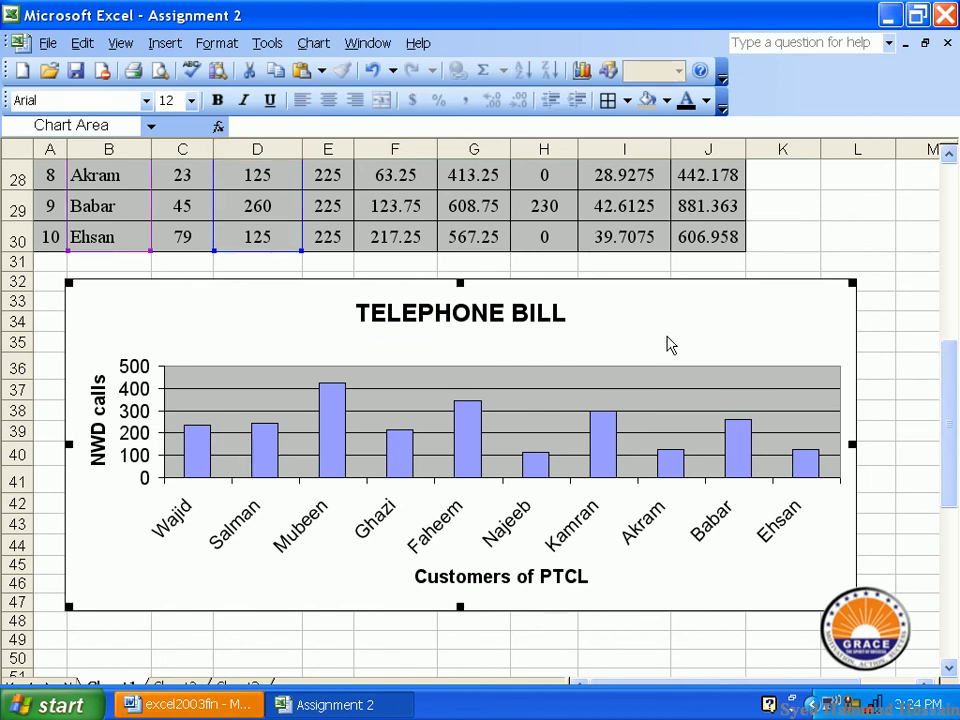
pyautogui.click(667, 101)
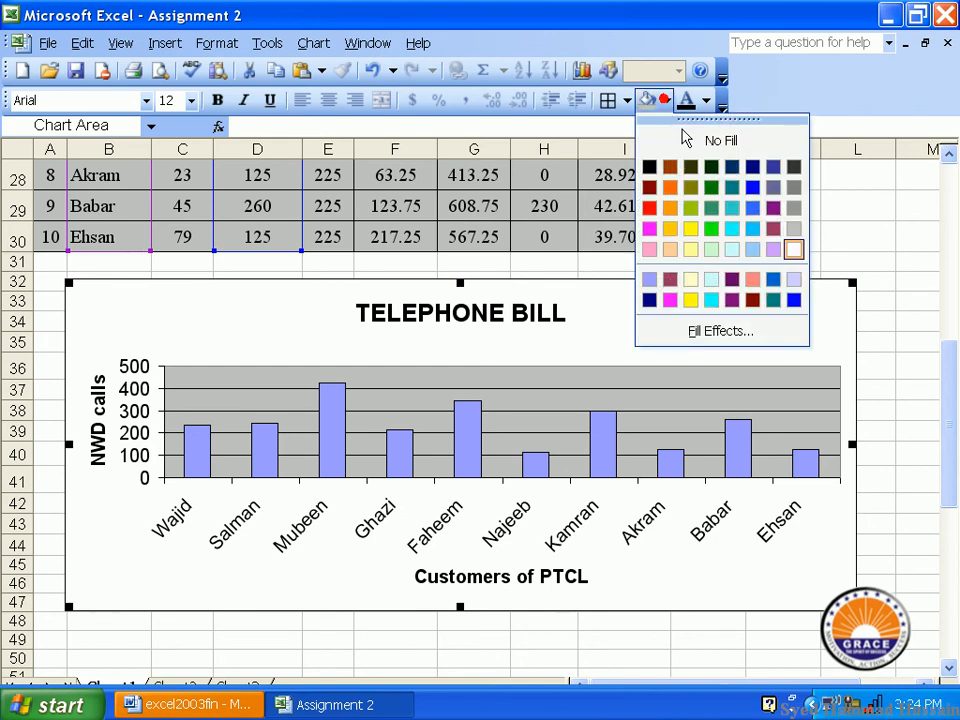
pyautogui.click(690, 205)
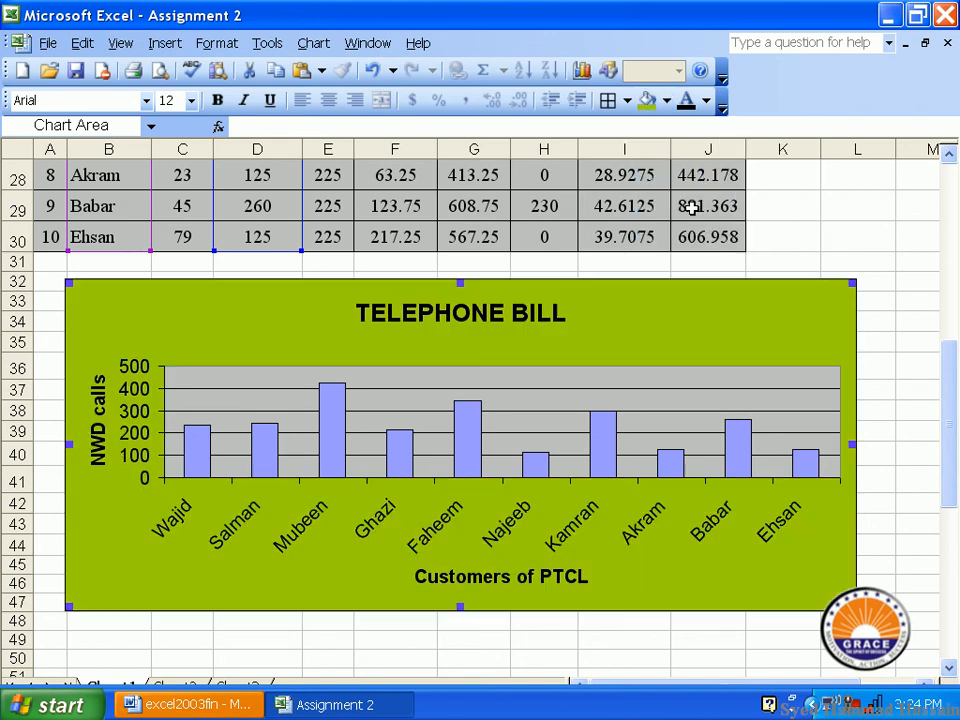
pyautogui.click(621, 401)
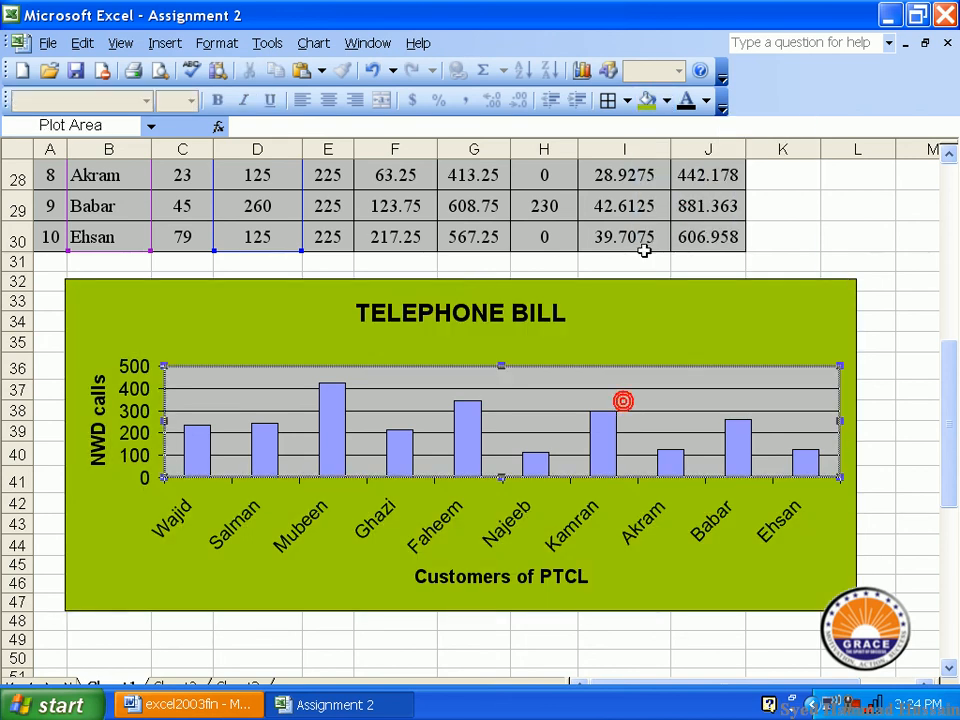
pyautogui.click(666, 101)
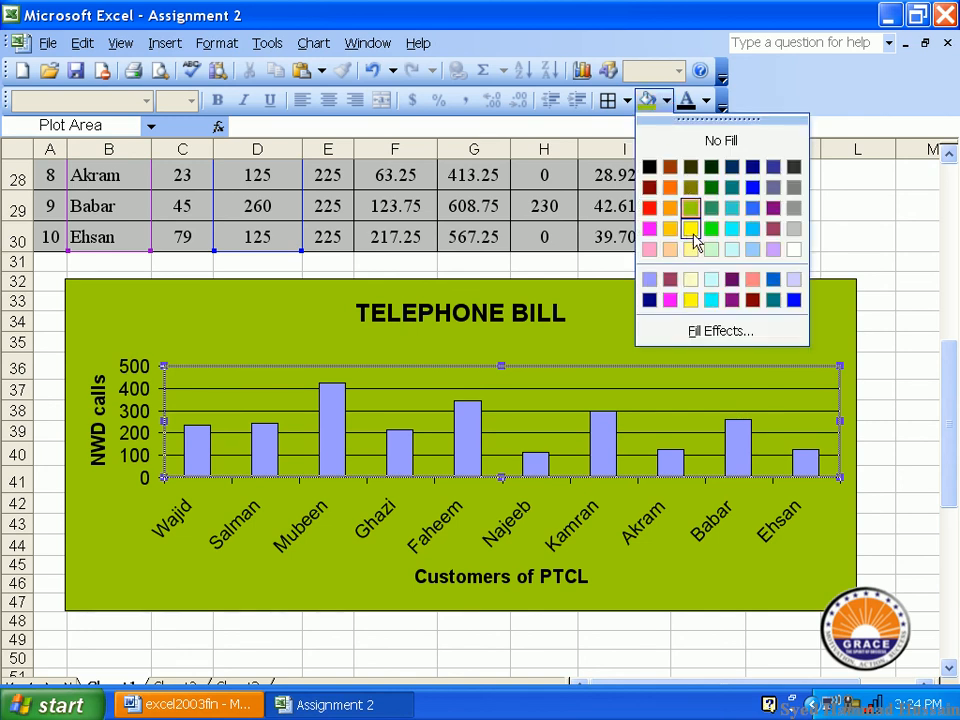
pyautogui.click(690, 228)
# - Fill the columns of the chart's data series with black
pyautogui.click(614, 424)
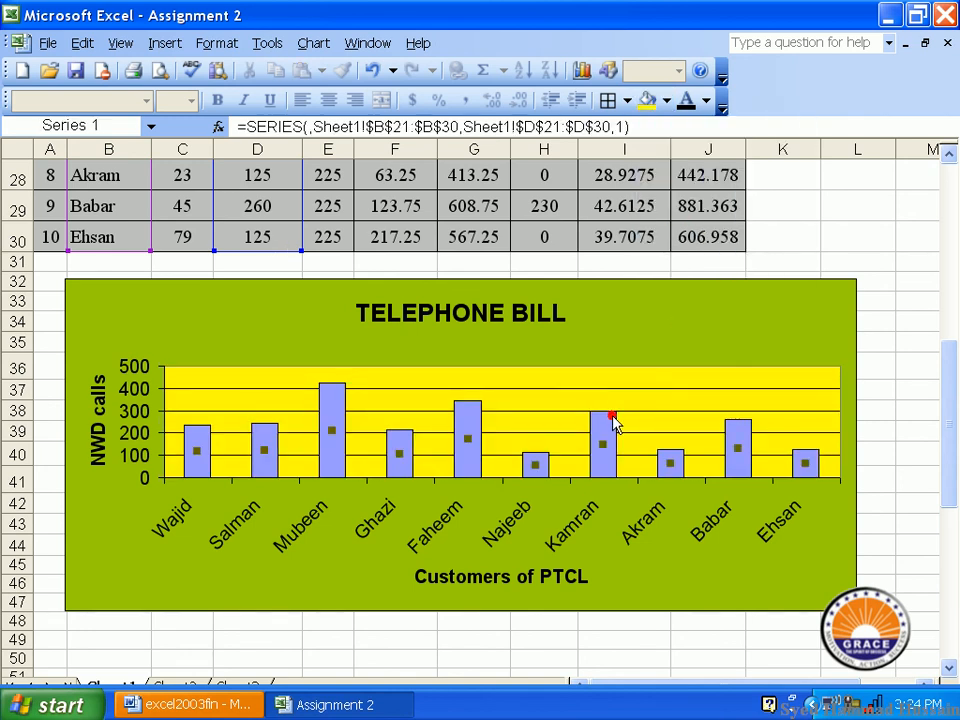
pyautogui.click(666, 102)
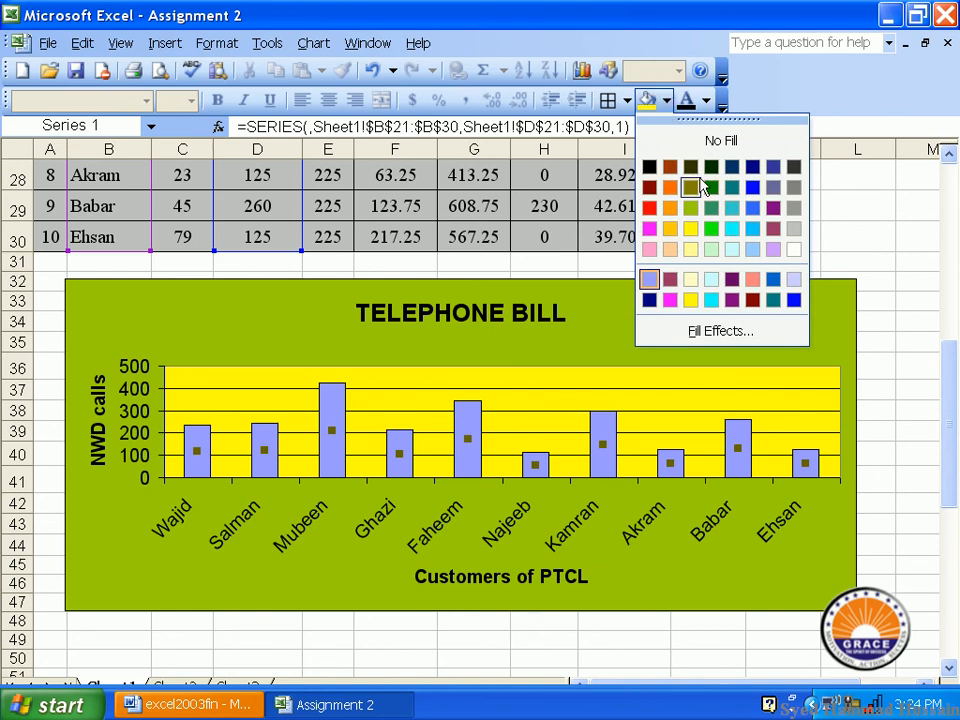
pyautogui.click(650, 167)
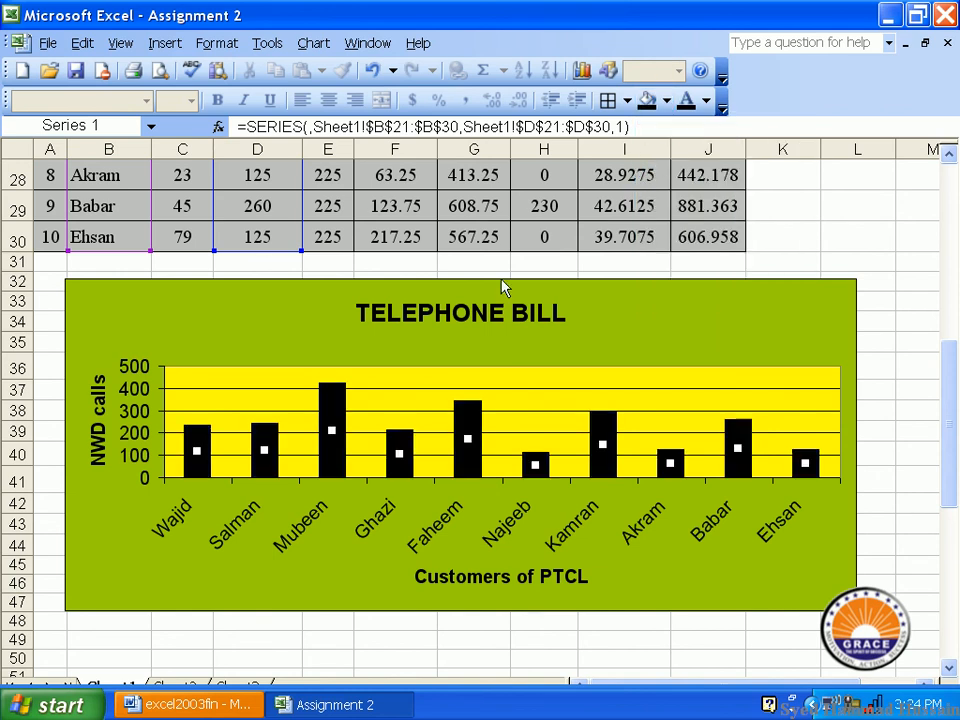
# - Set the font color of the TELEPHONE BILL chart title to red
pyautogui.click(413, 317)
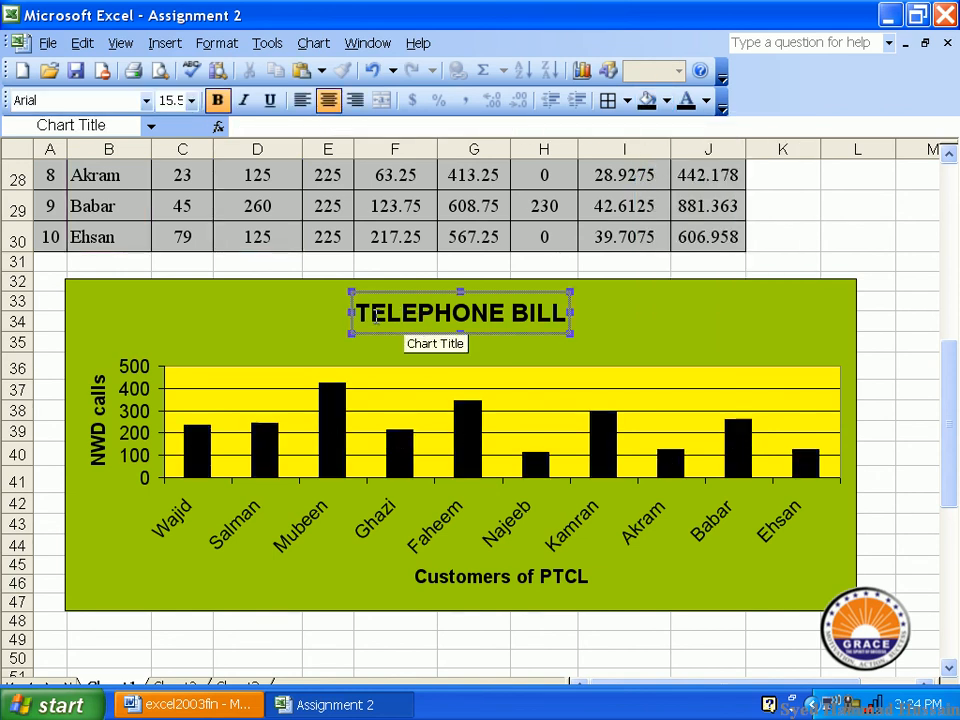
pyautogui.moveTo(362, 313); pyautogui.dragTo(587, 310)
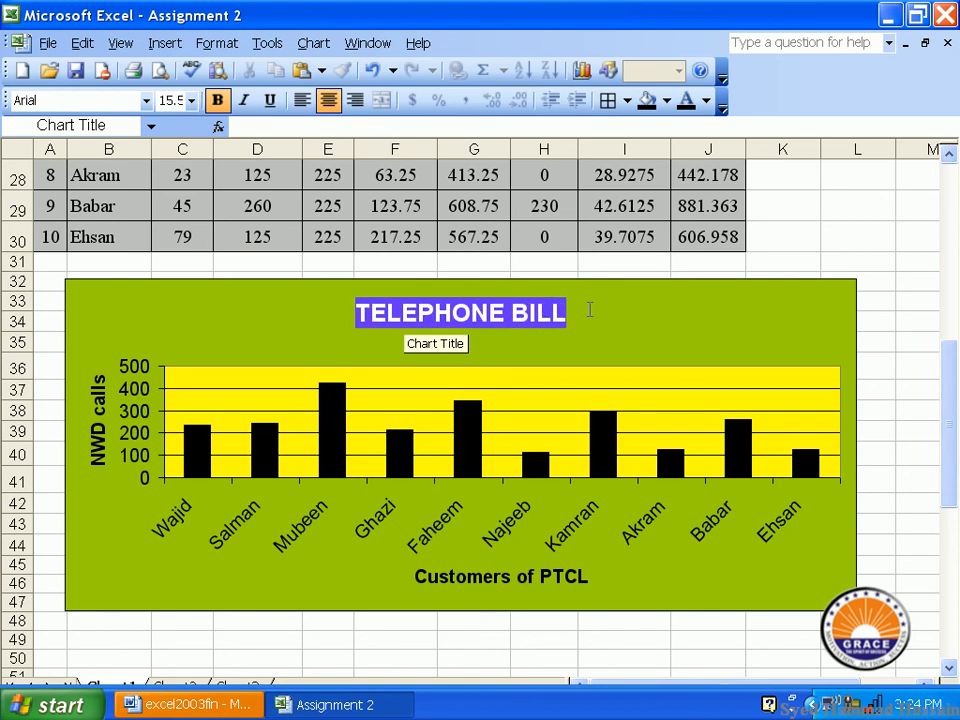
pyautogui.click(705, 100)
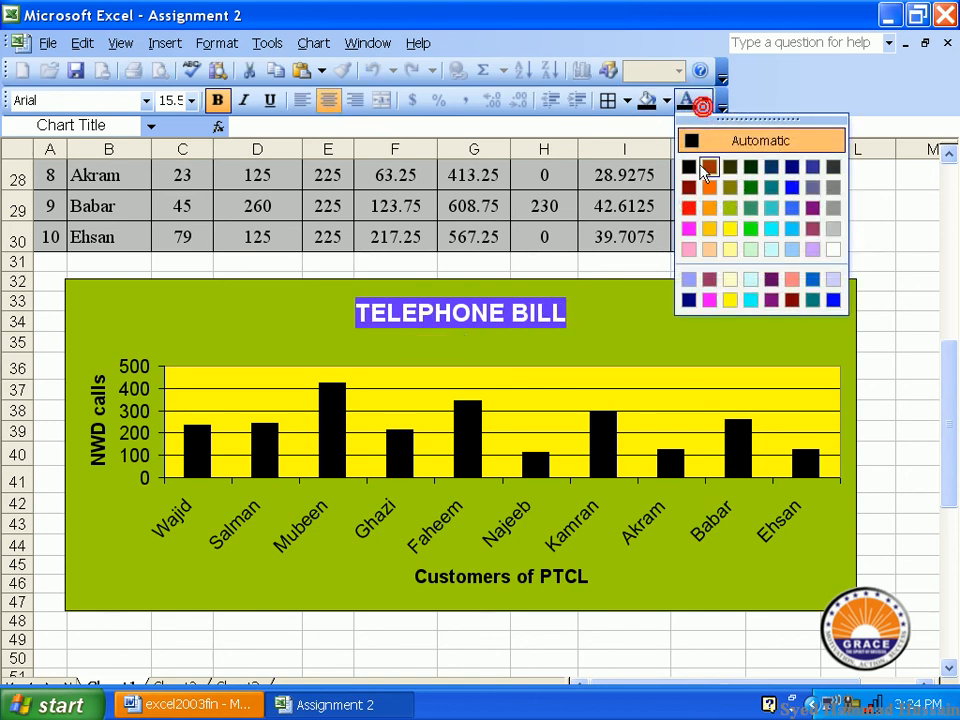
pyautogui.click(688, 208)
pyautogui.click(773, 246)
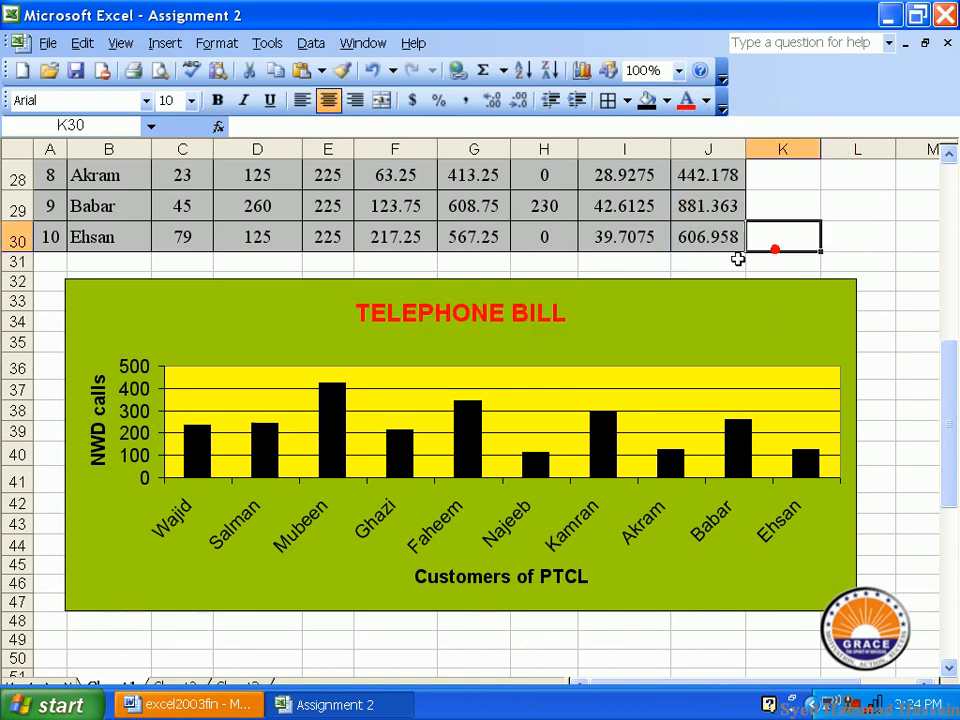
# - Move the whole chart left to line up its left edge with column A, then deselect it
pyautogui.click(493, 313)
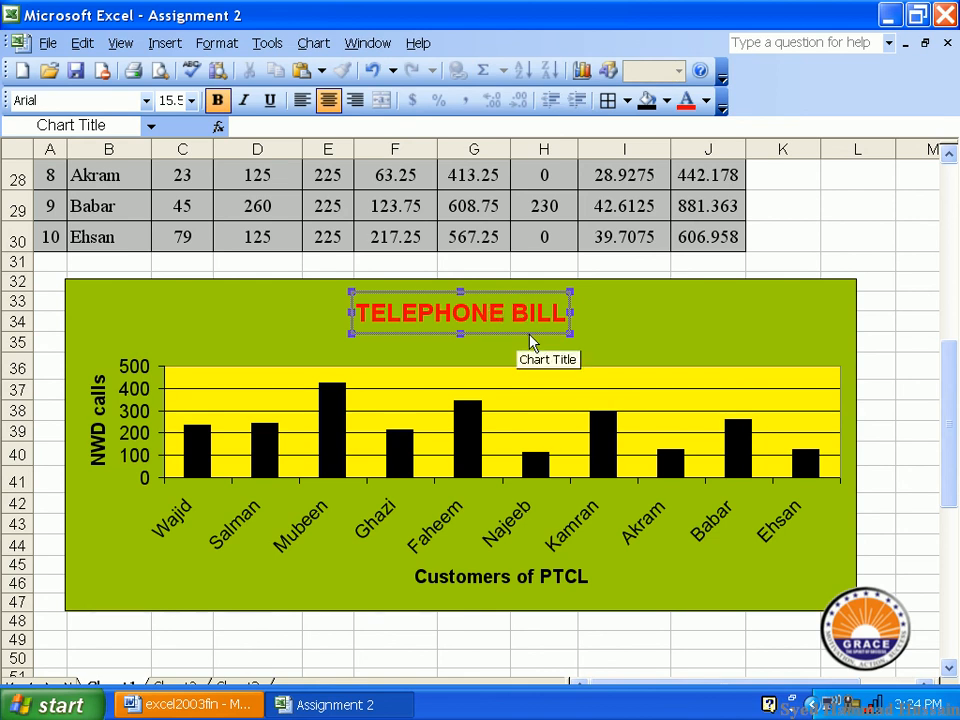
pyautogui.click(783, 325)
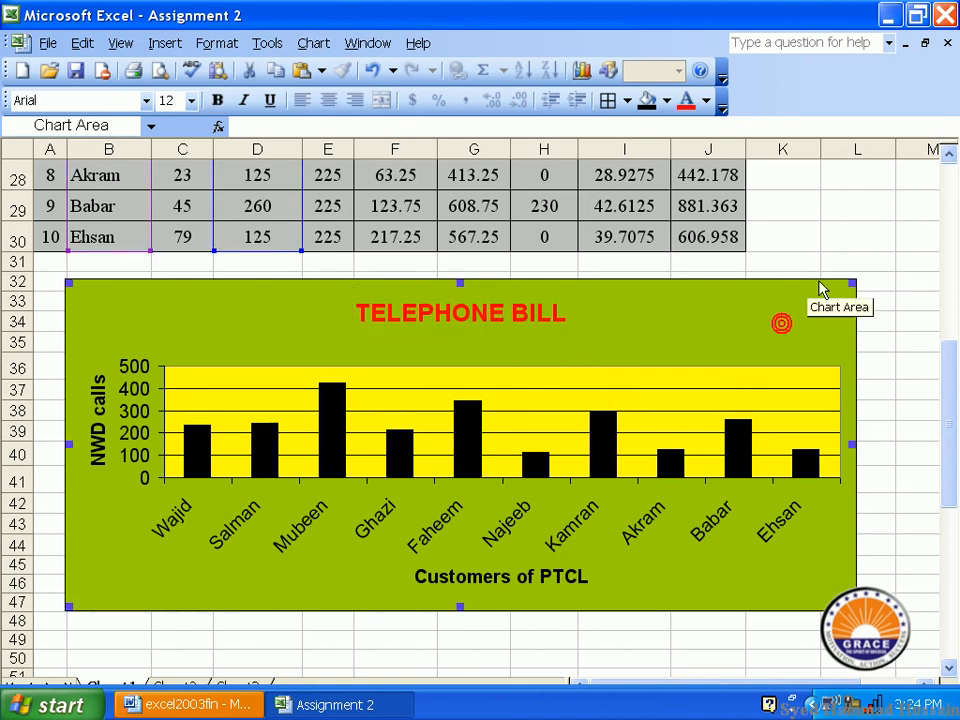
pyautogui.moveTo(815, 287); pyautogui.dragTo(786, 287)
pyautogui.click(826, 233)
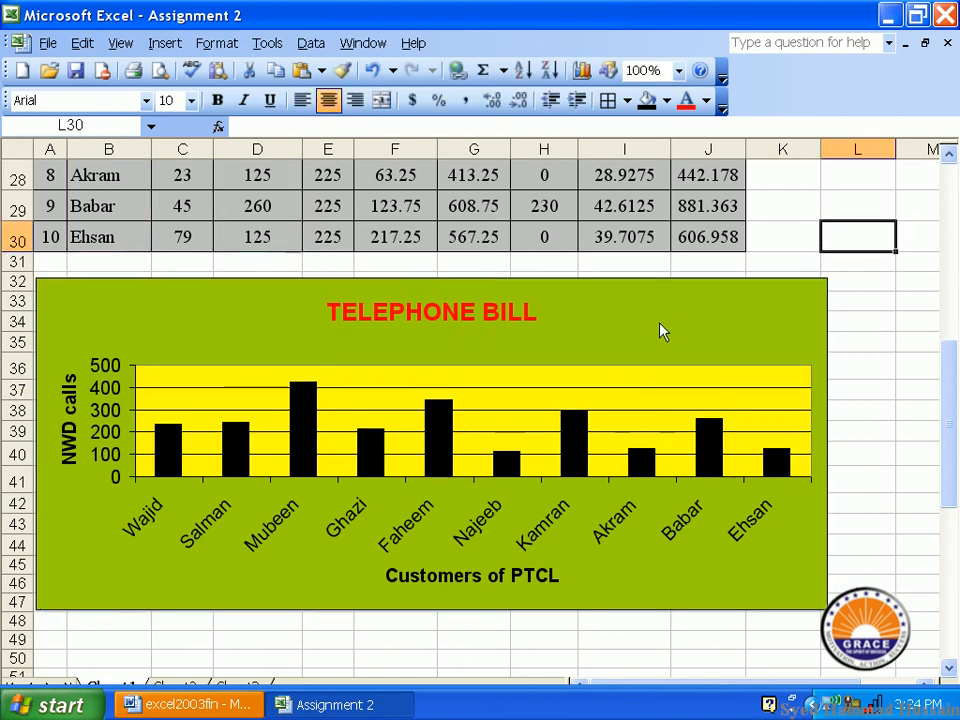
pyautogui.scroll(2, 656, 313)
pyautogui.scroll(2, 648, 298)
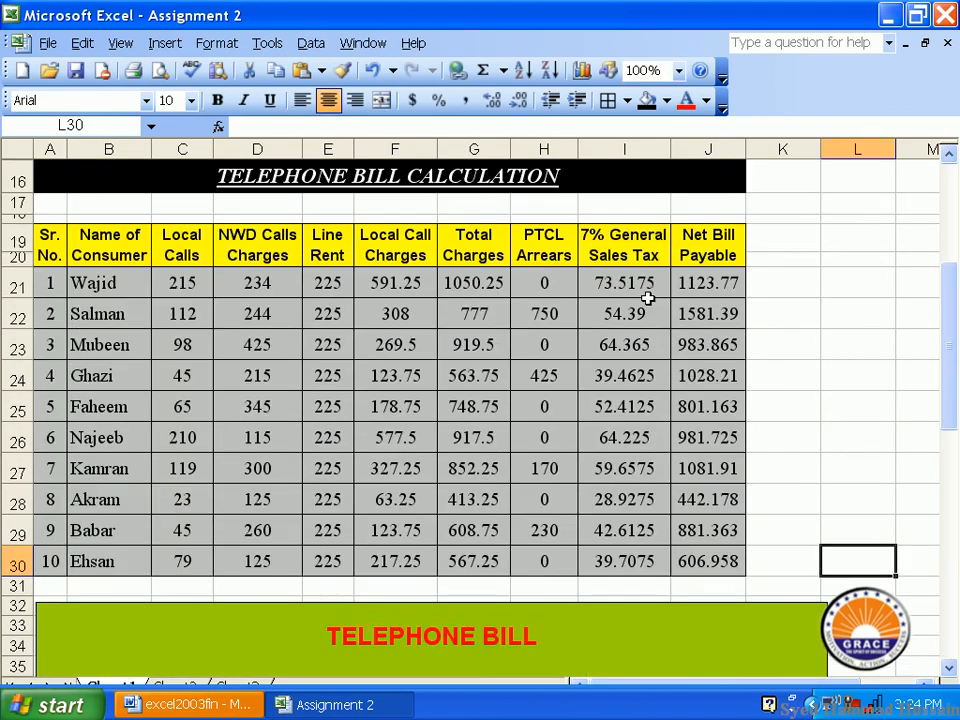
pyautogui.scroll(-3, 648, 298)
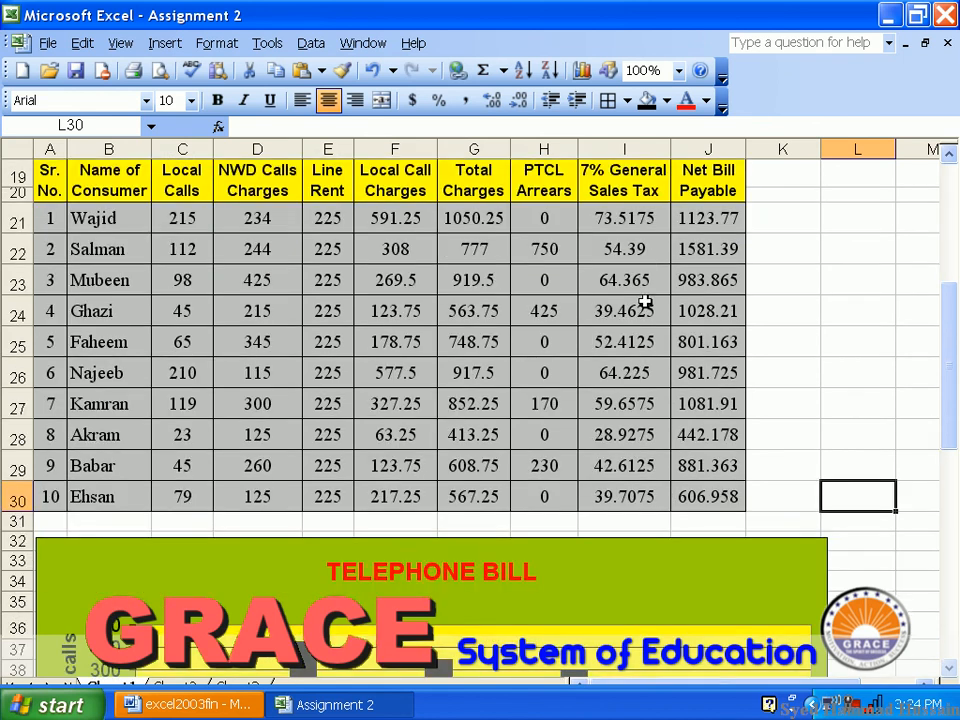
pyautogui.scroll(-1, 643, 300)
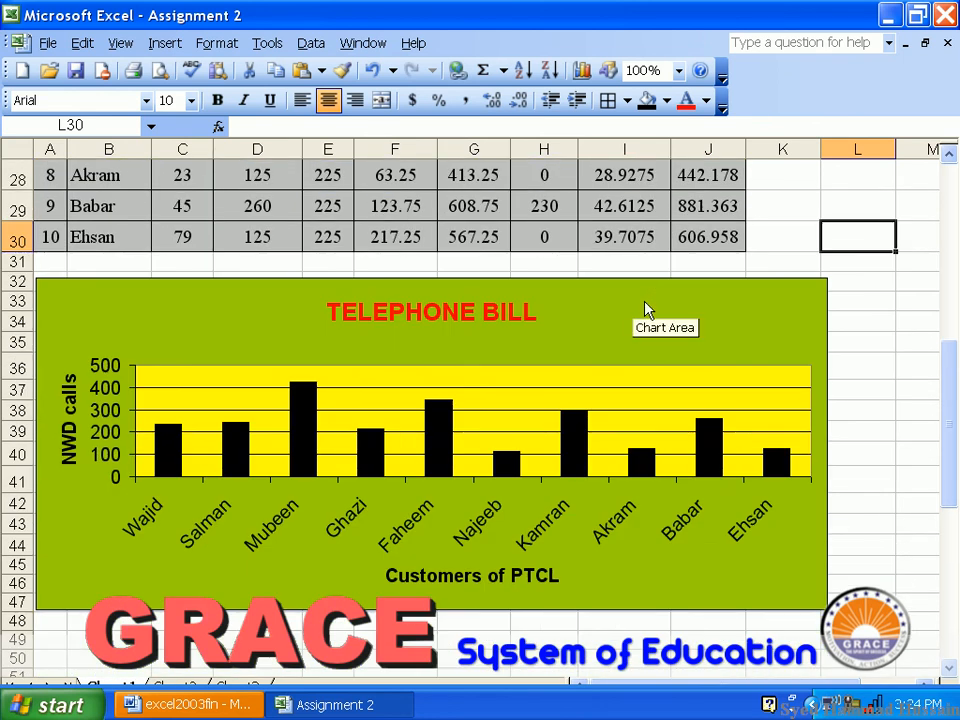